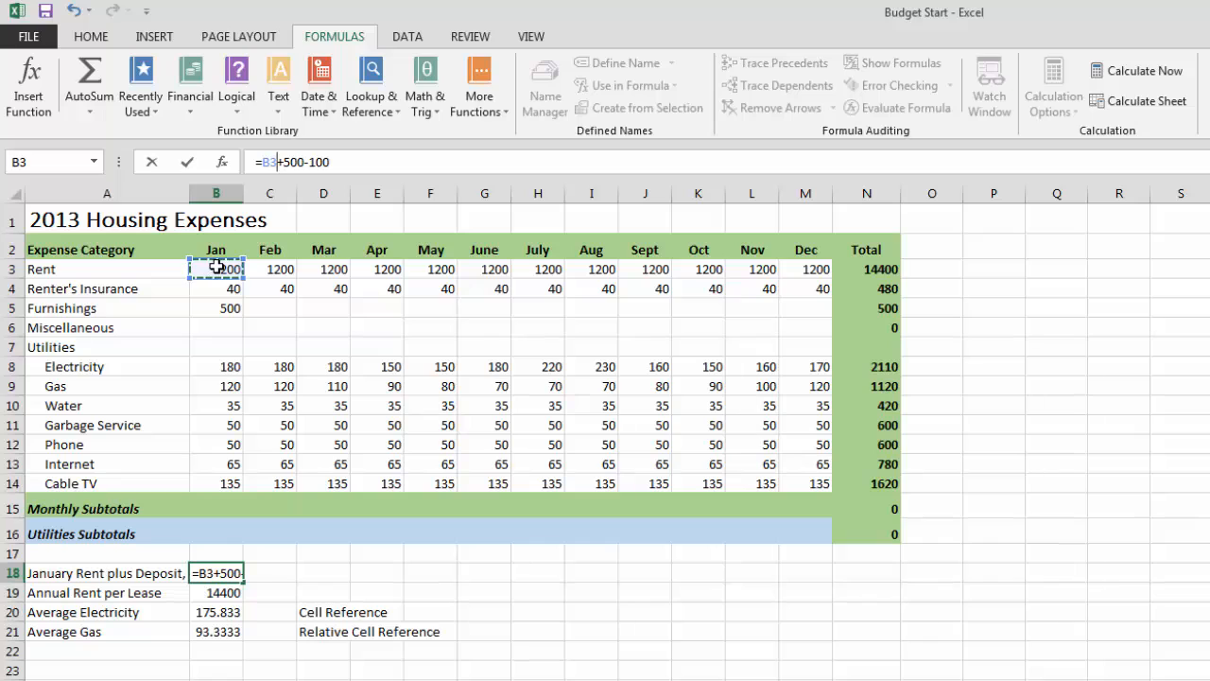
Make the B3 reference in cell B18's formula absolute so that it reads =$B$3+500-100
left_click(264, 161)
type("$")
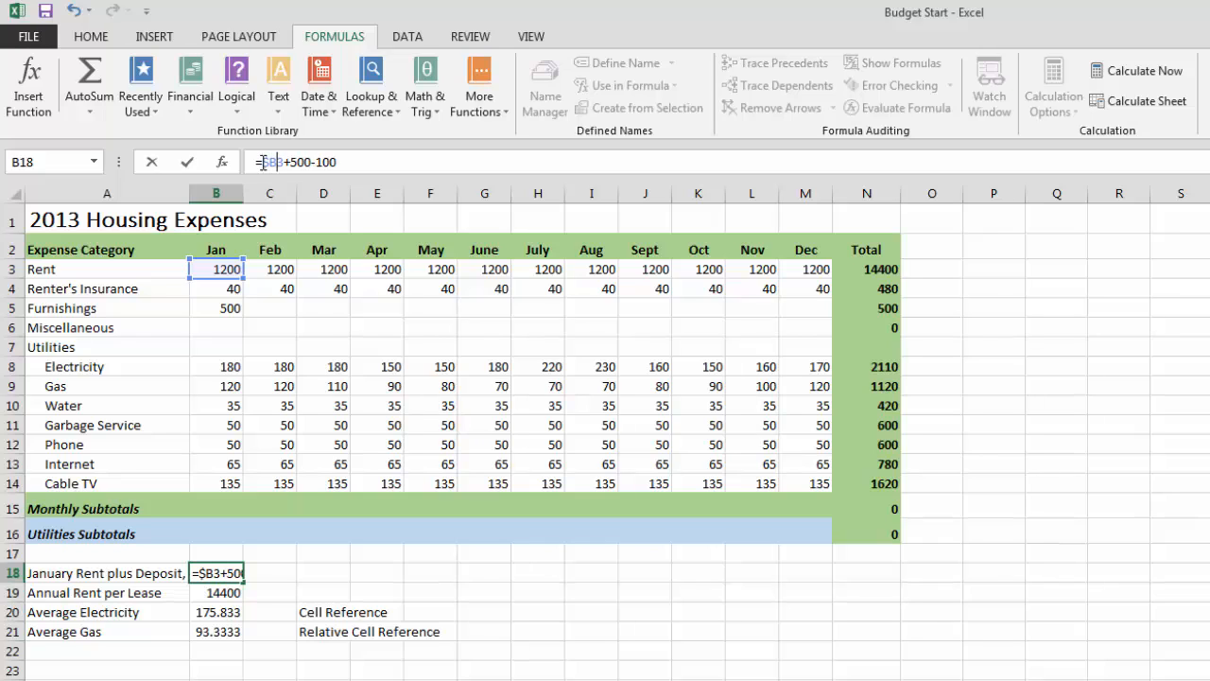
key("F4")
key("F4")
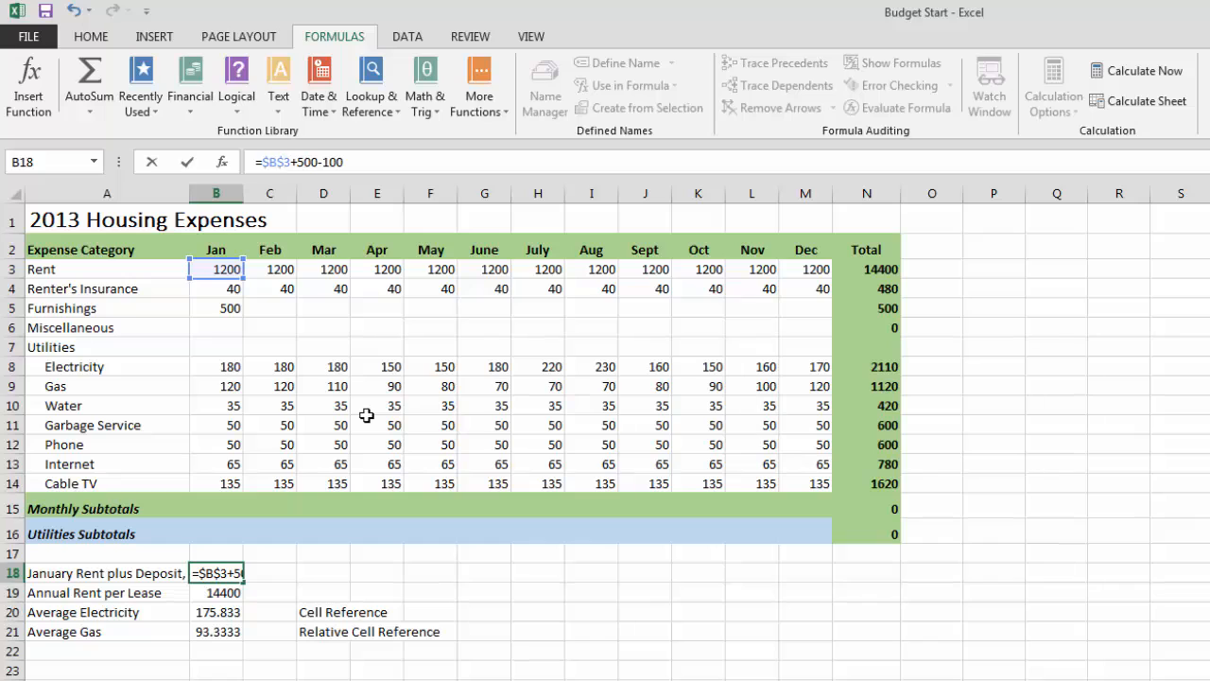
key("Return")
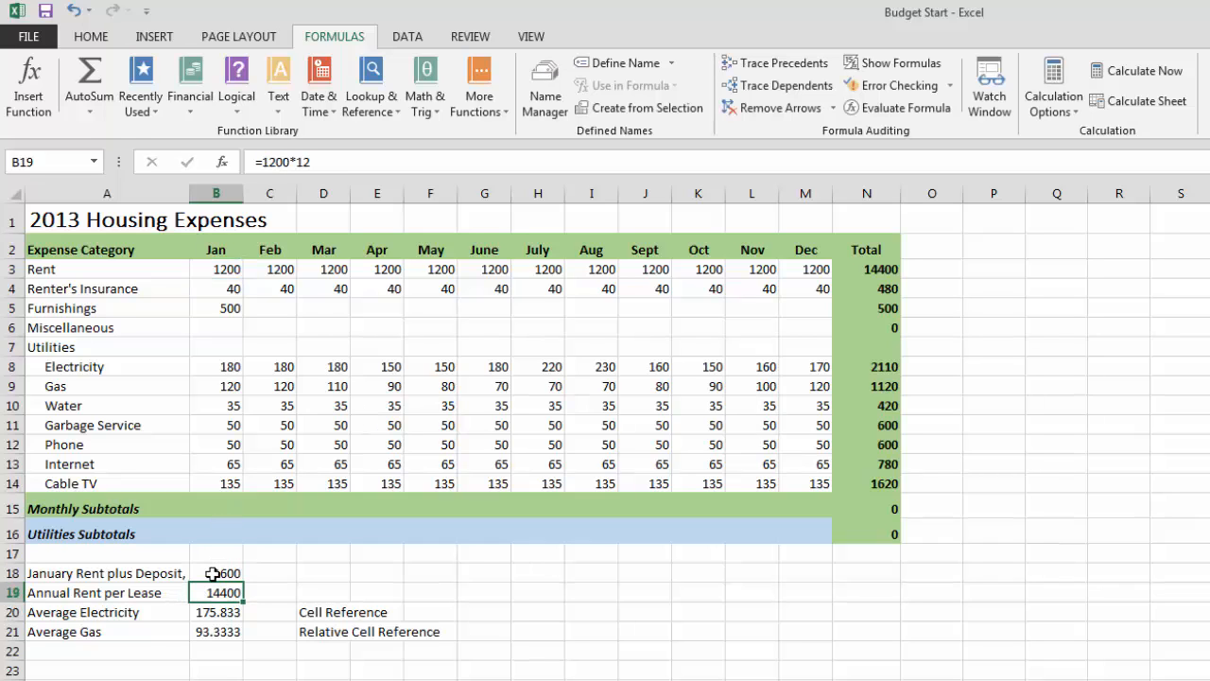
Copy the January rent formula from B18 to F18 and check the cell reference in the pasted formula
left_click(213, 573)
key("ctrl+c")
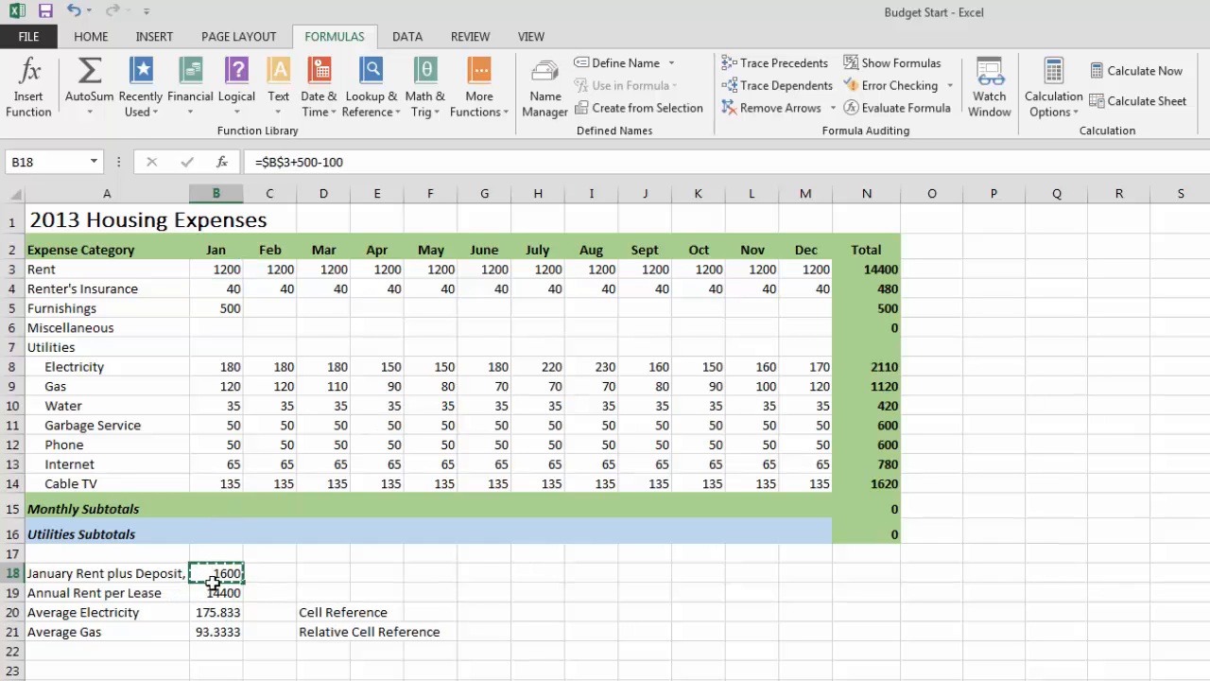
left_click(443, 578)
key("ctrl+v")
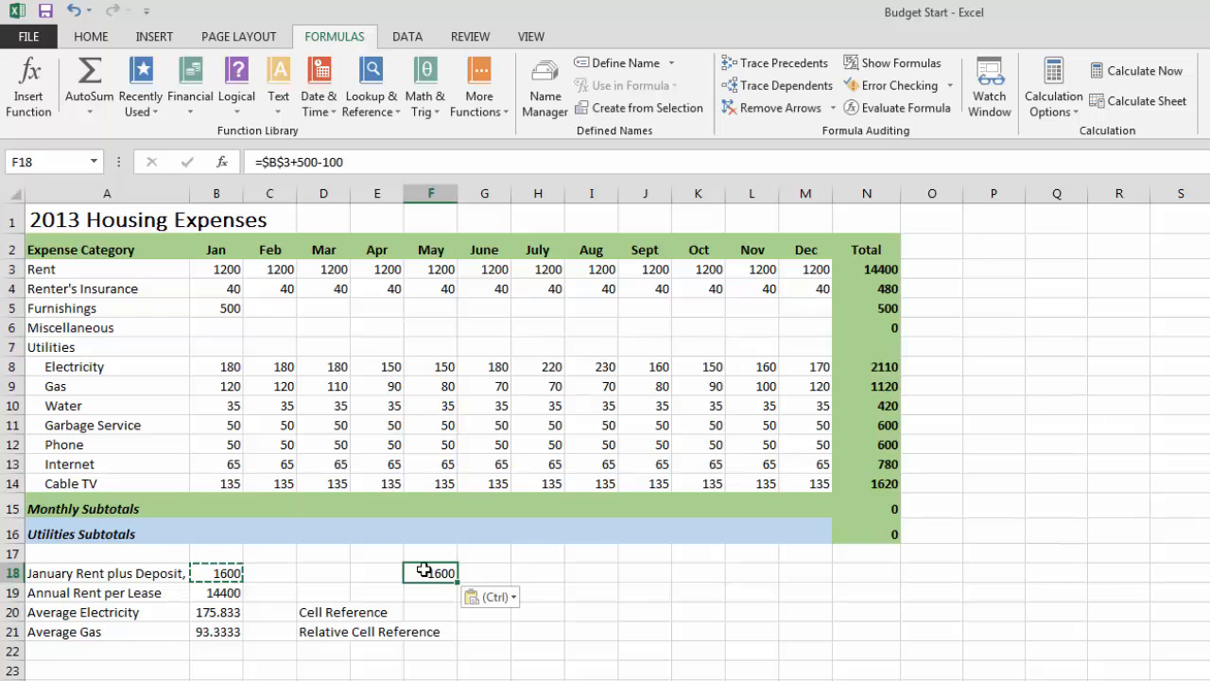
left_click(295, 162)
left_click_drag(295, 162, 262, 162)
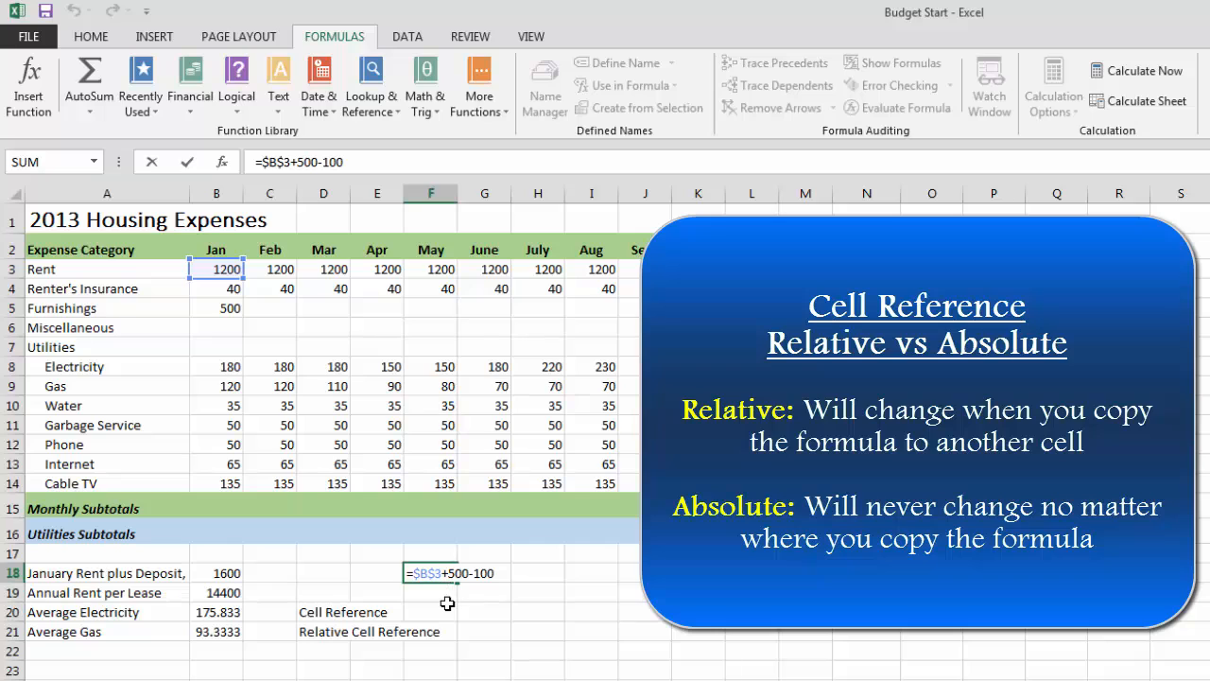
key("Return")
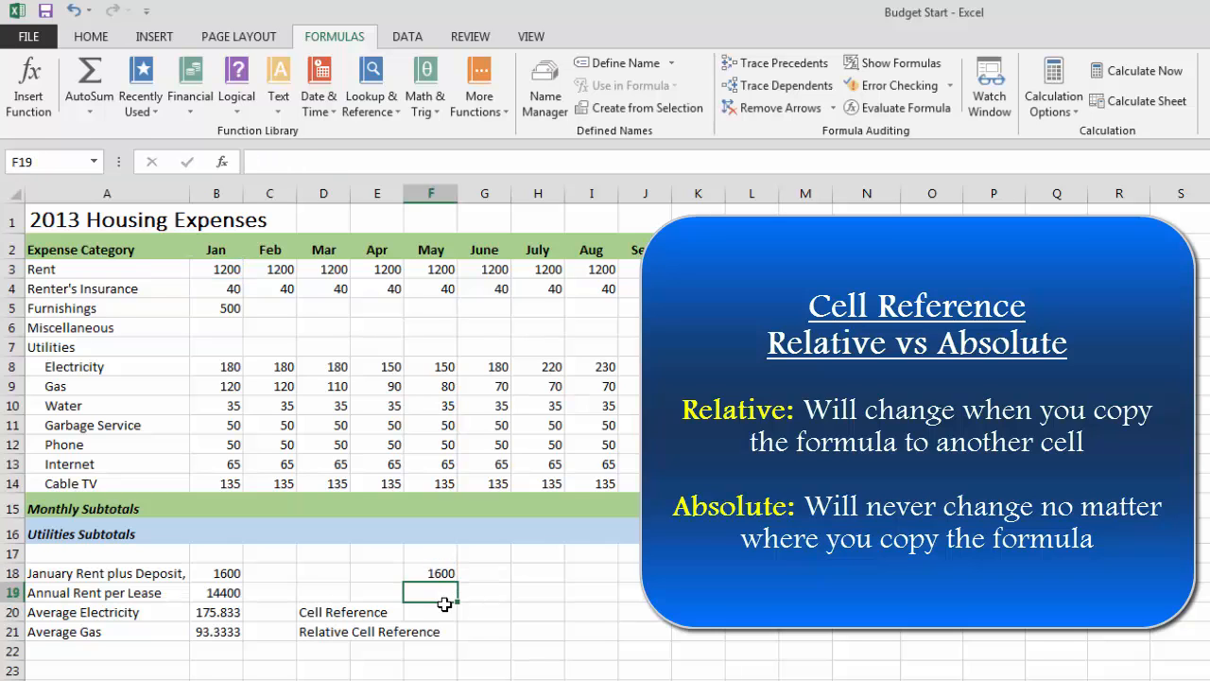
Copy the formula from F18 to F23 and open the pasted formula to check its reference
key("Up")
key("ctrl+c")
left_click(435, 670)
key("ctrl+v")
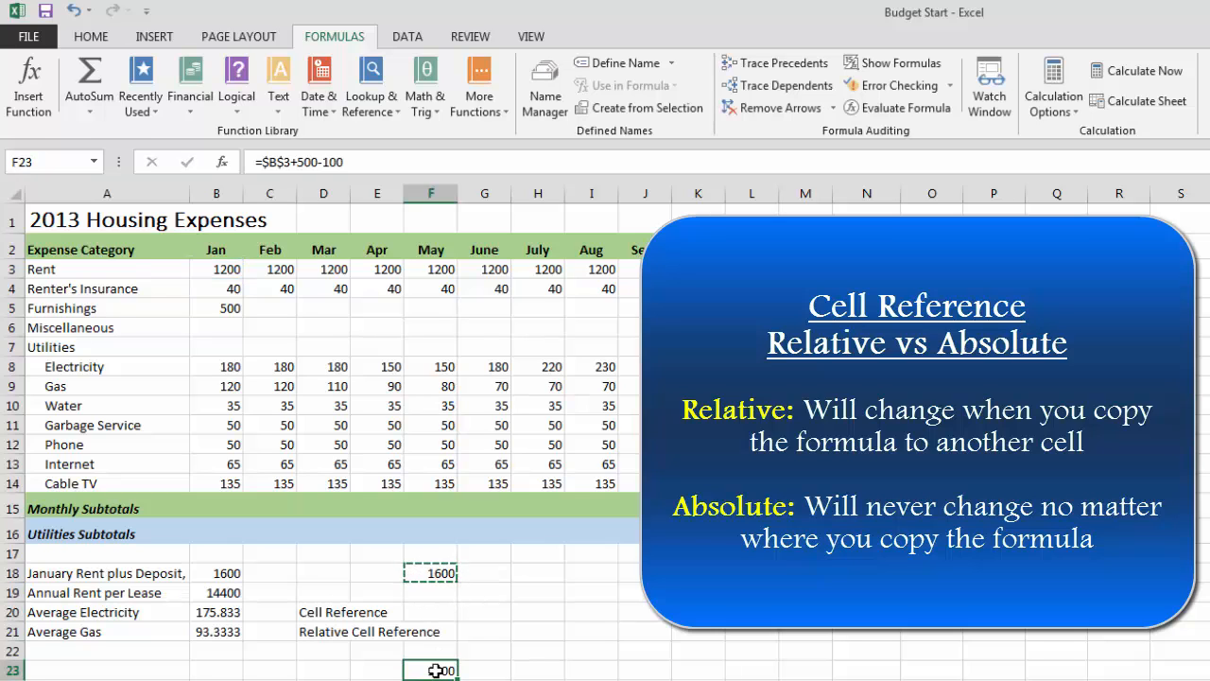
left_click(272, 162)
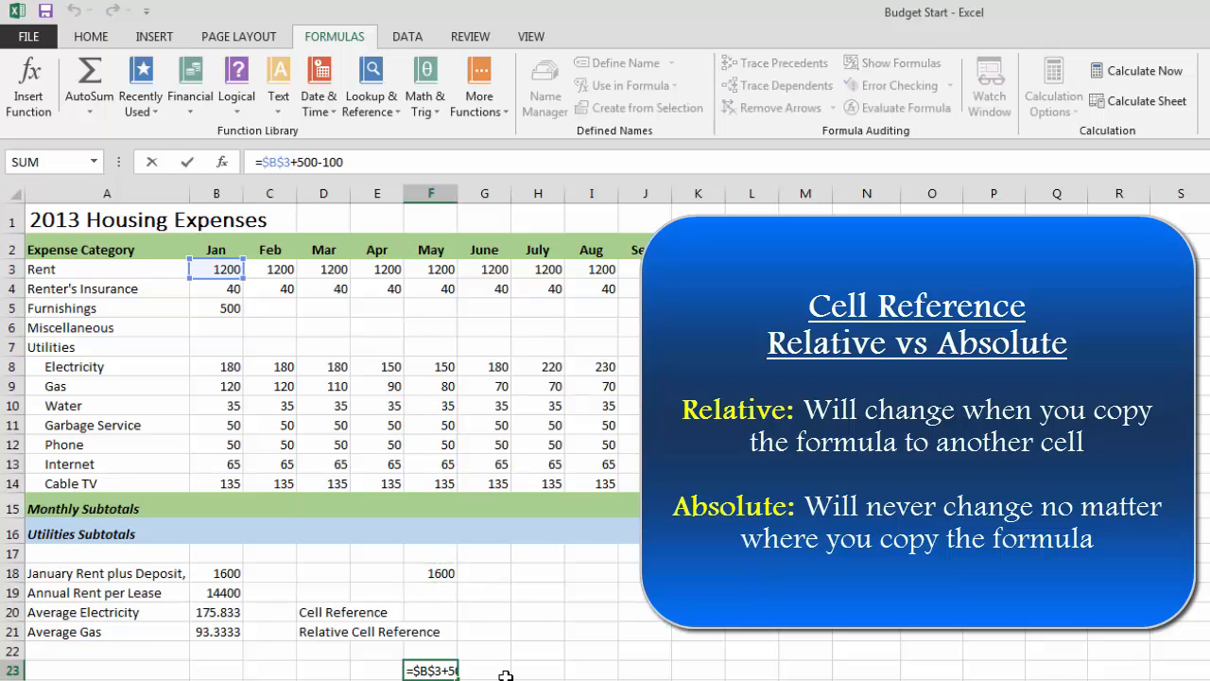
Label the January rent row by entering "Absolute Cell Reference" in cell D18
left_click(321, 572)
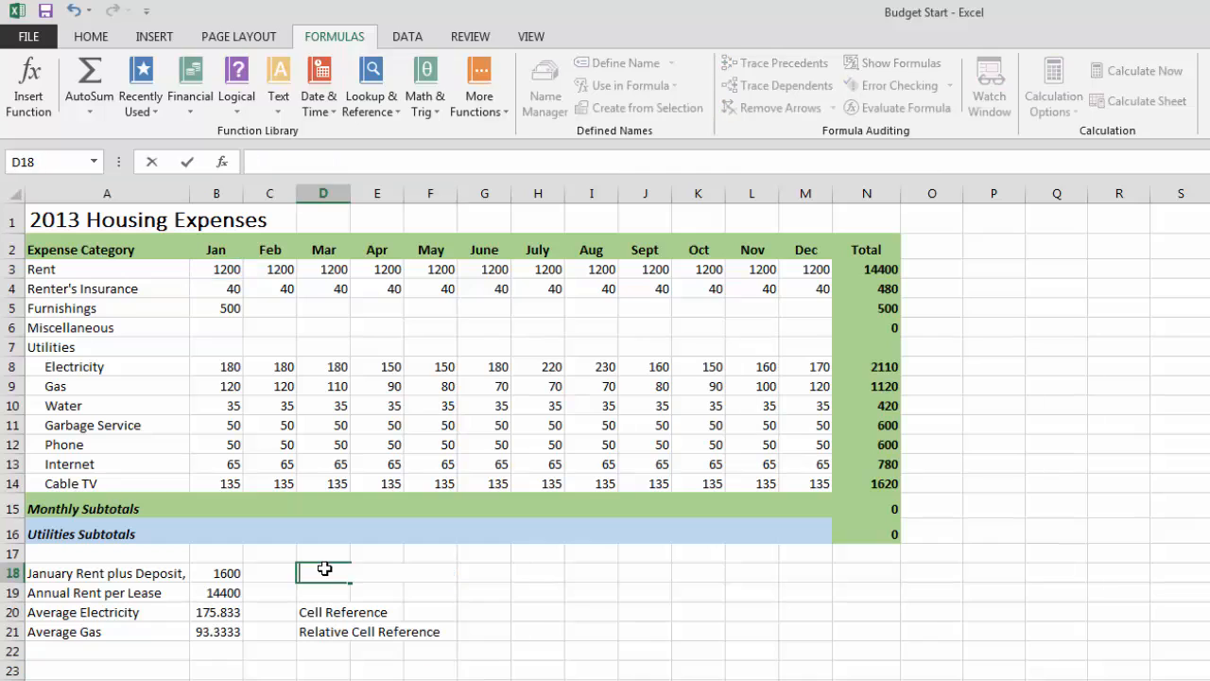
type("Absolute C")
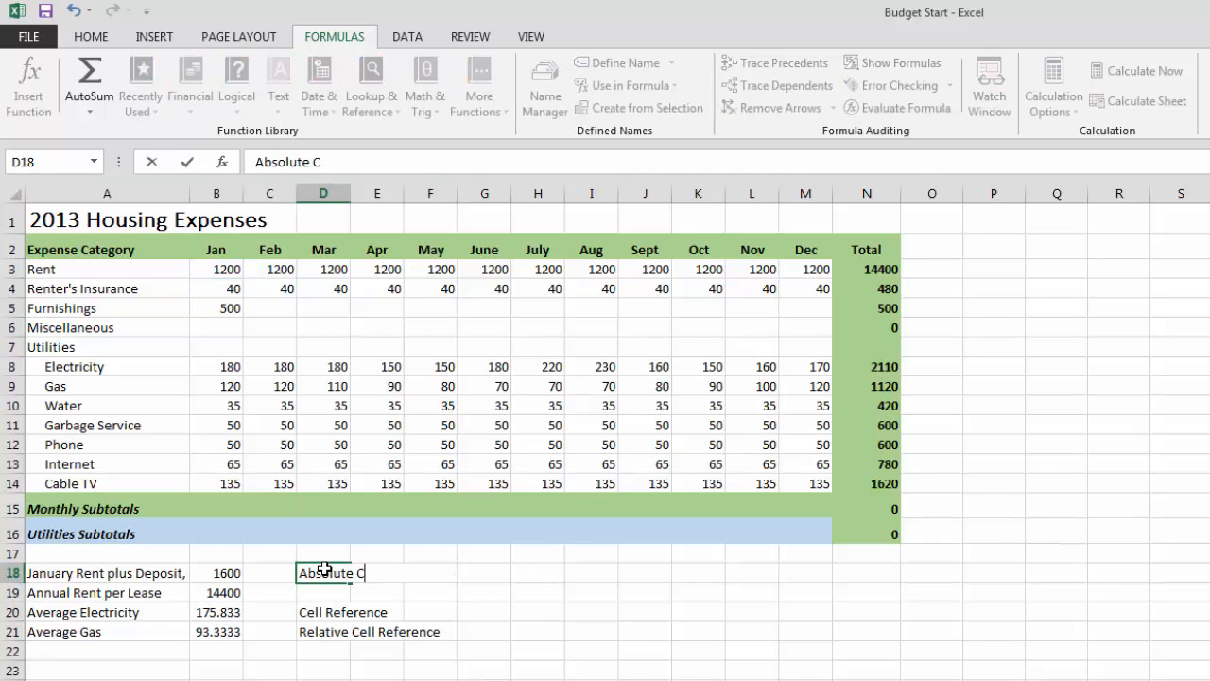
type("ell Referen")
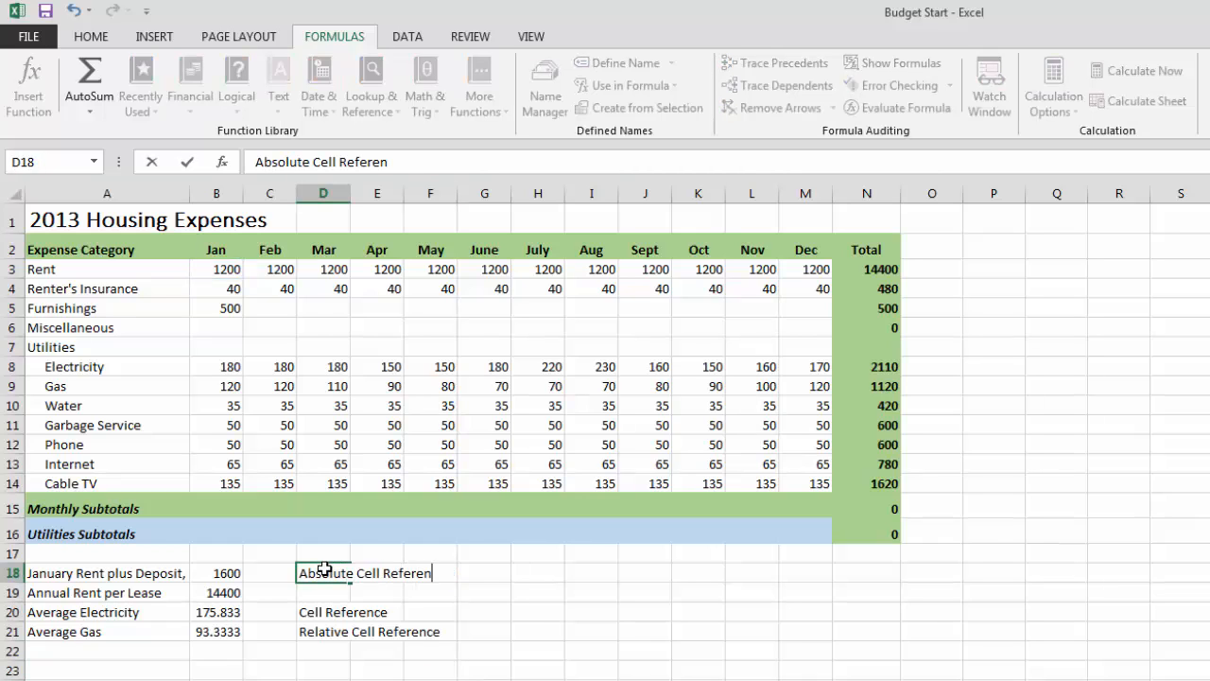
type("ce")
key("Return")
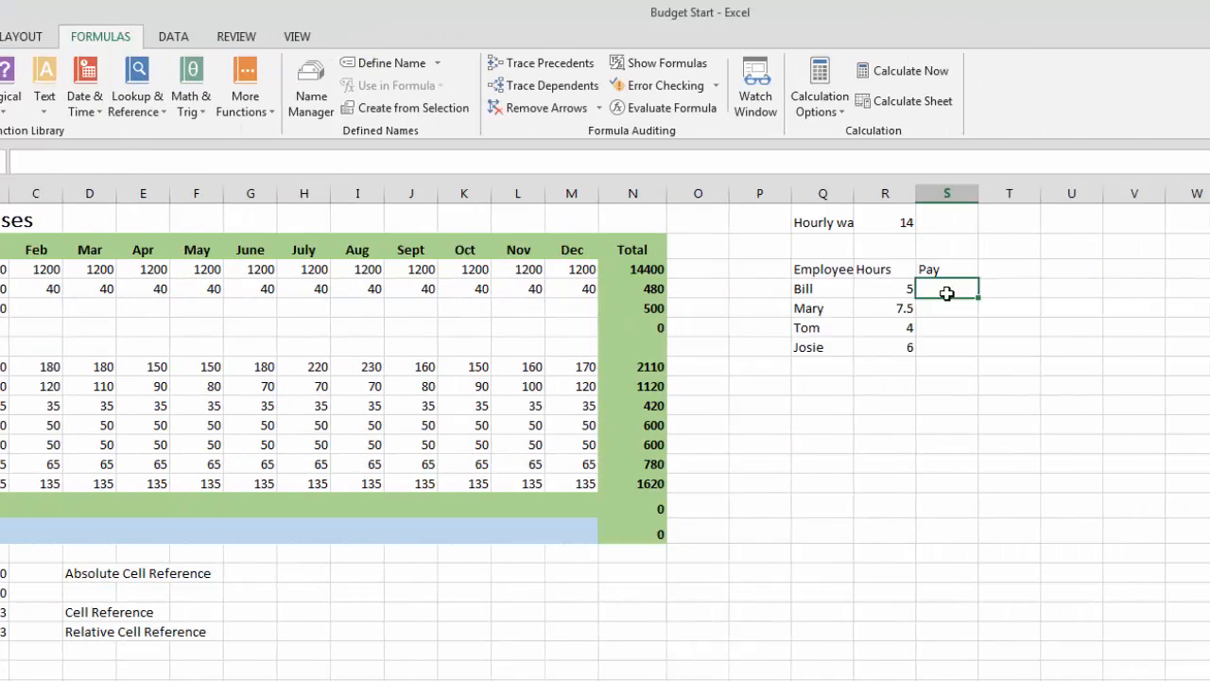
Enter the formula =R4*$R$1 in S4 to calculate the first employee's pay from hours and hourly wage
type("=")
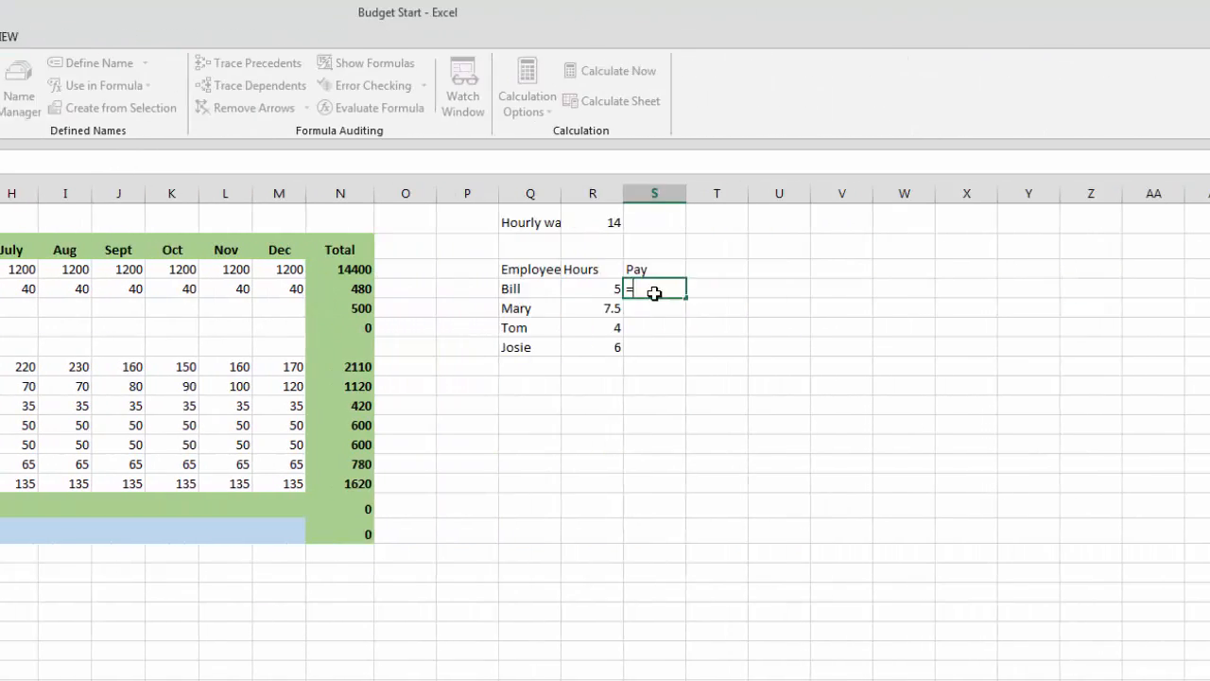
left_click(603, 292)
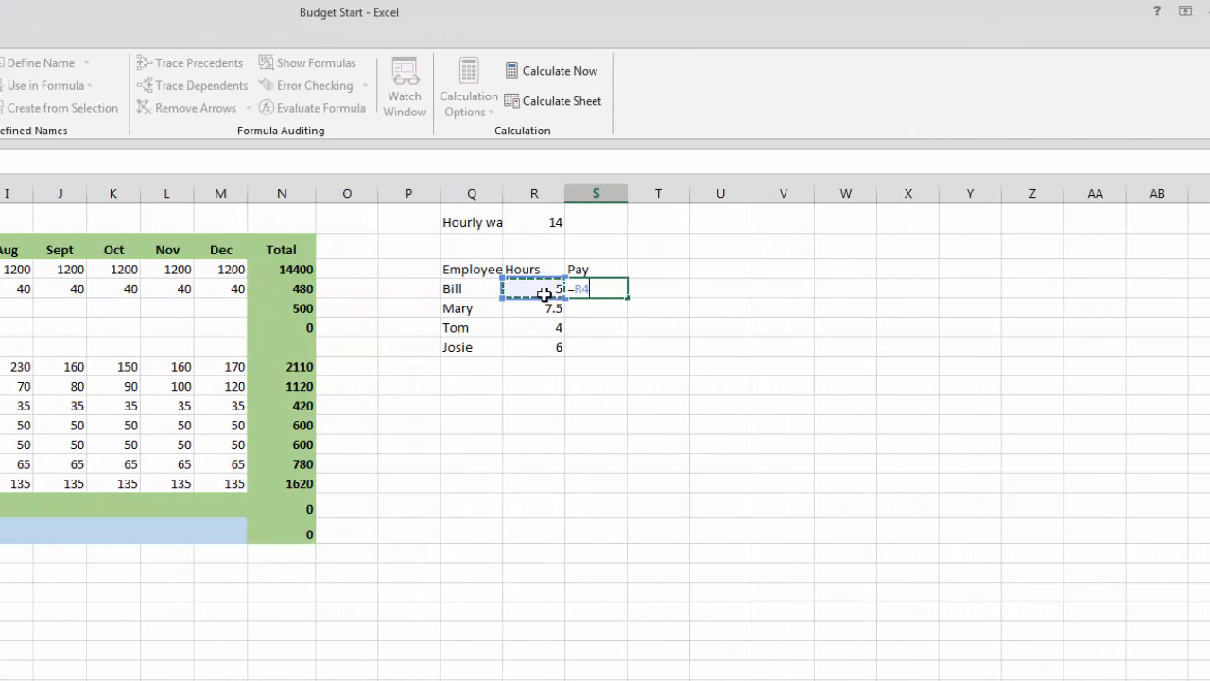
type("*")
left_click(548, 222)
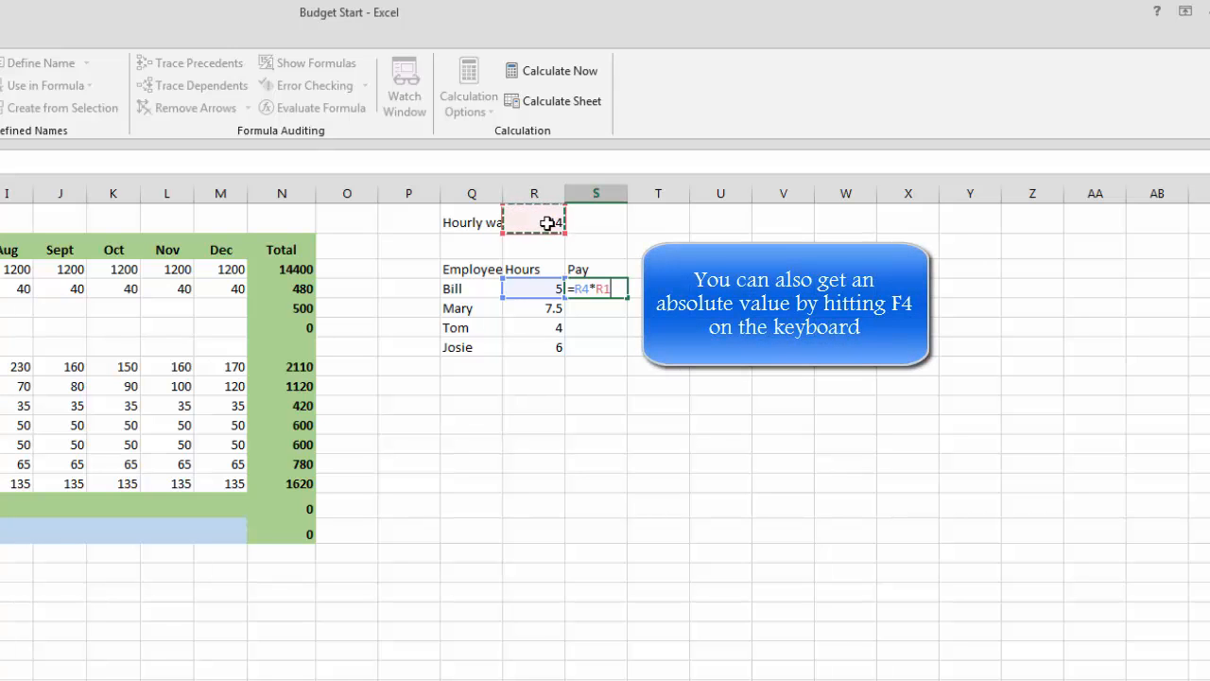
key("F4")
key("Return")
Fill the pay formula from S4 down through S7 for the remaining employees
left_click(596, 269)
left_click(620, 291)
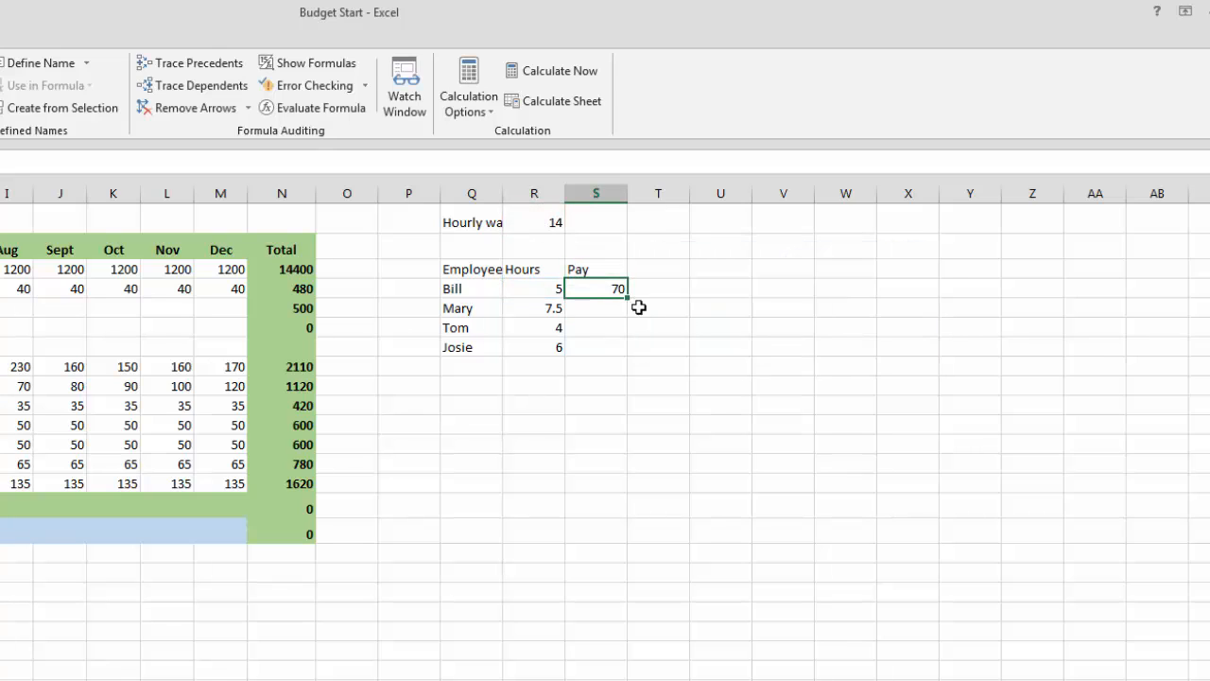
left_click_drag(630, 318, 624, 352)
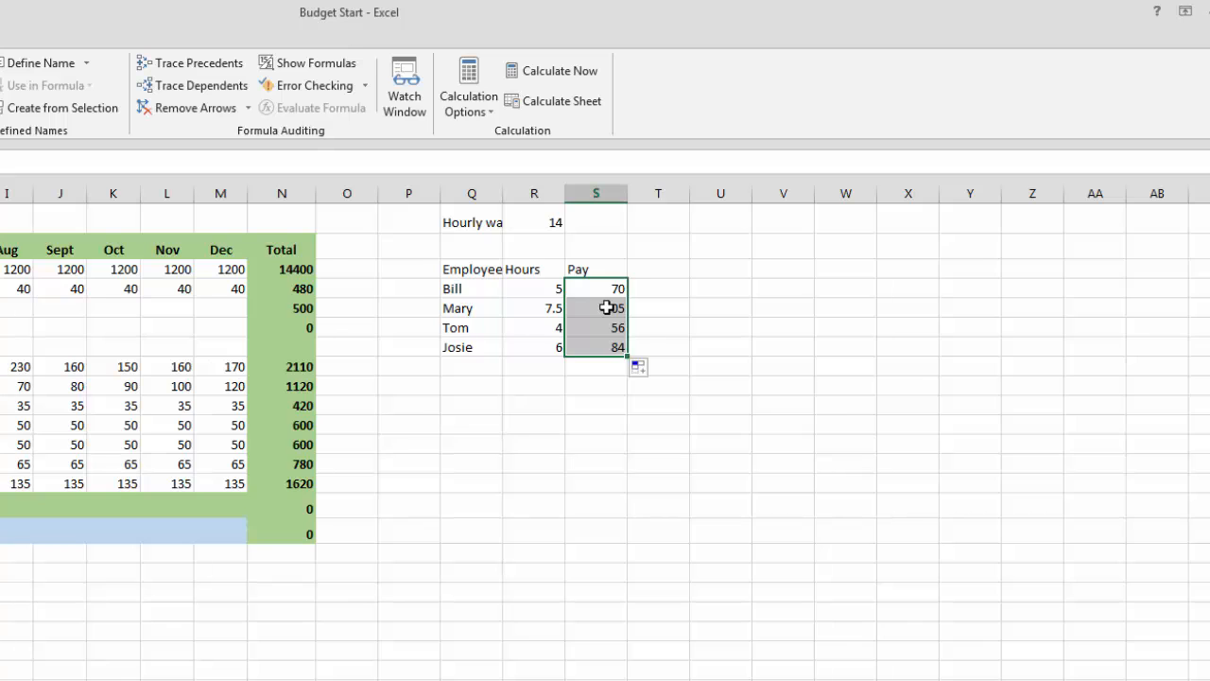
Show the sheet's formulas and examine the relative and absolute references in each pay cell from S4 to S7
key("ctrl+grave")
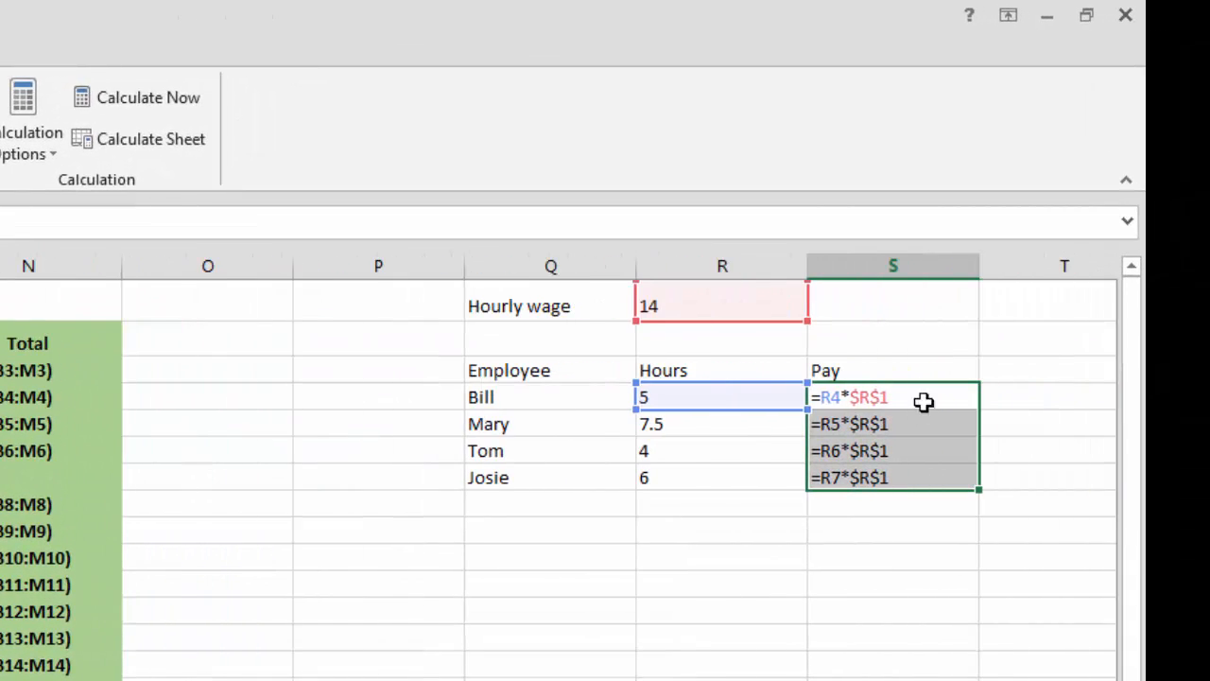
left_click(887, 407)
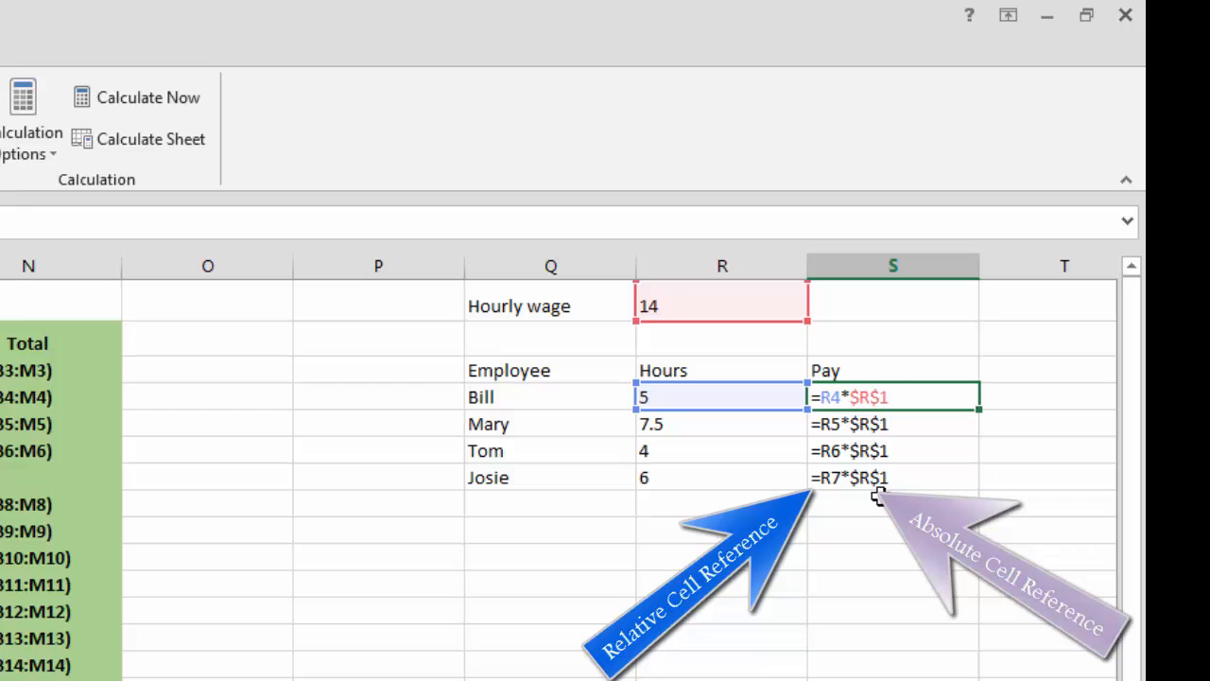
left_click(890, 418)
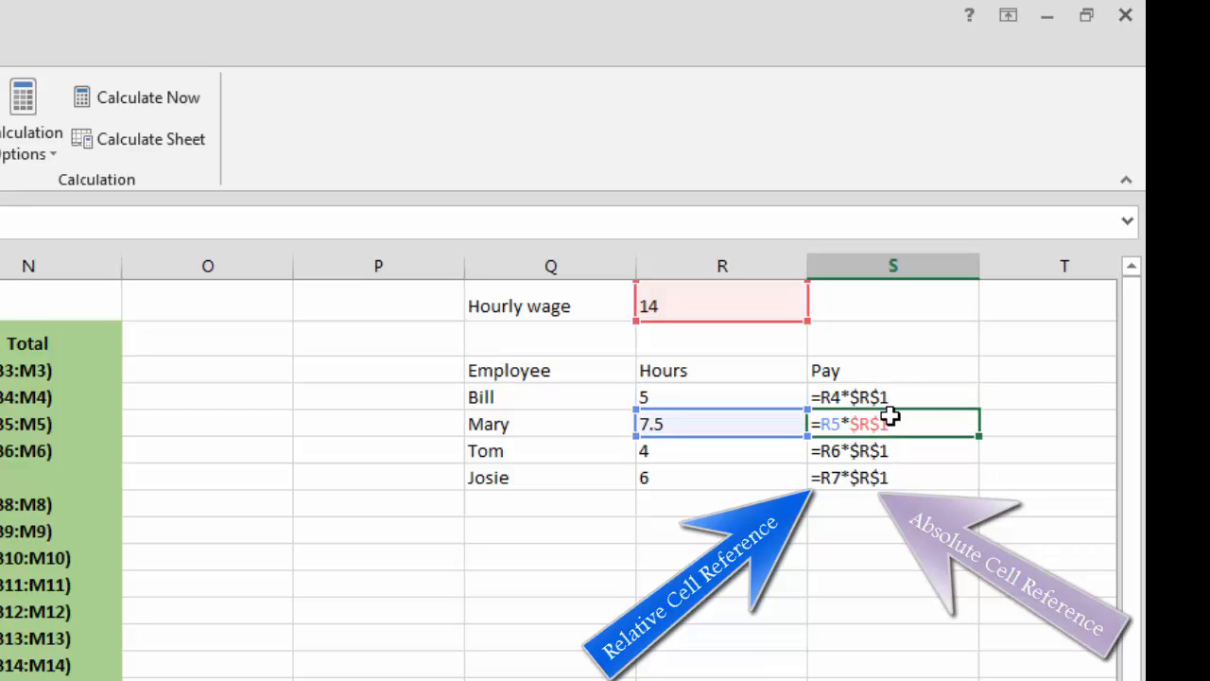
left_click(891, 450)
left_click(894, 473)
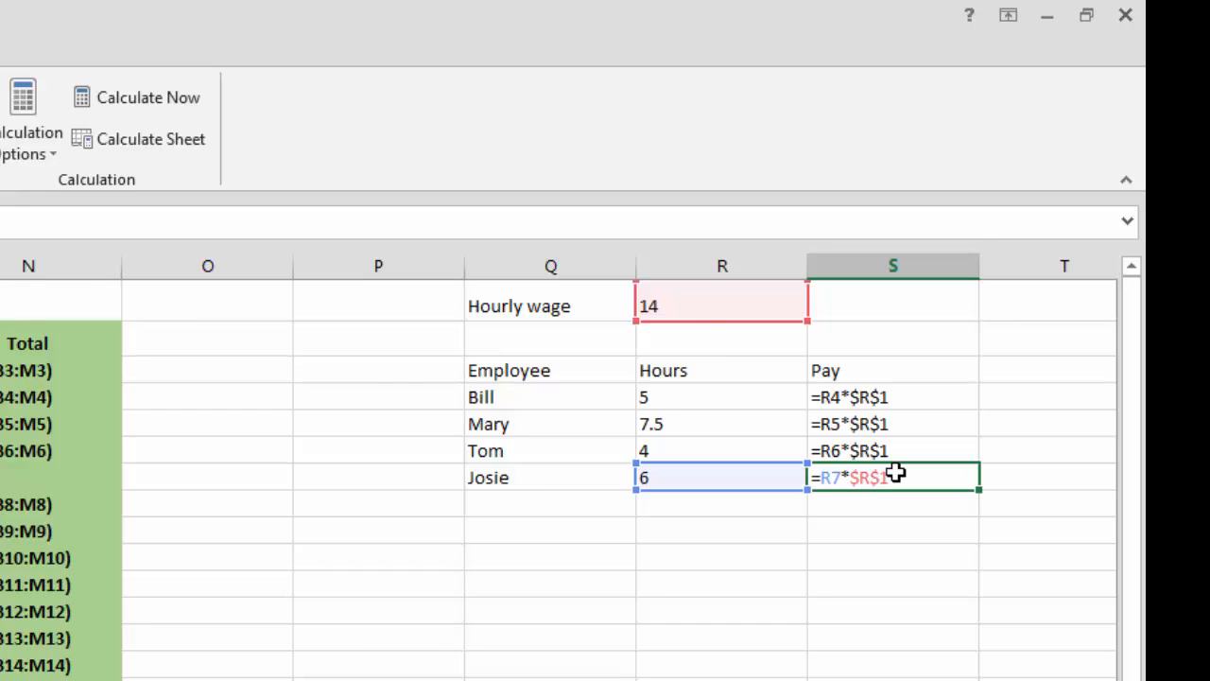
Set the hourly wage in cell R1 to 16
left_click(688, 305)
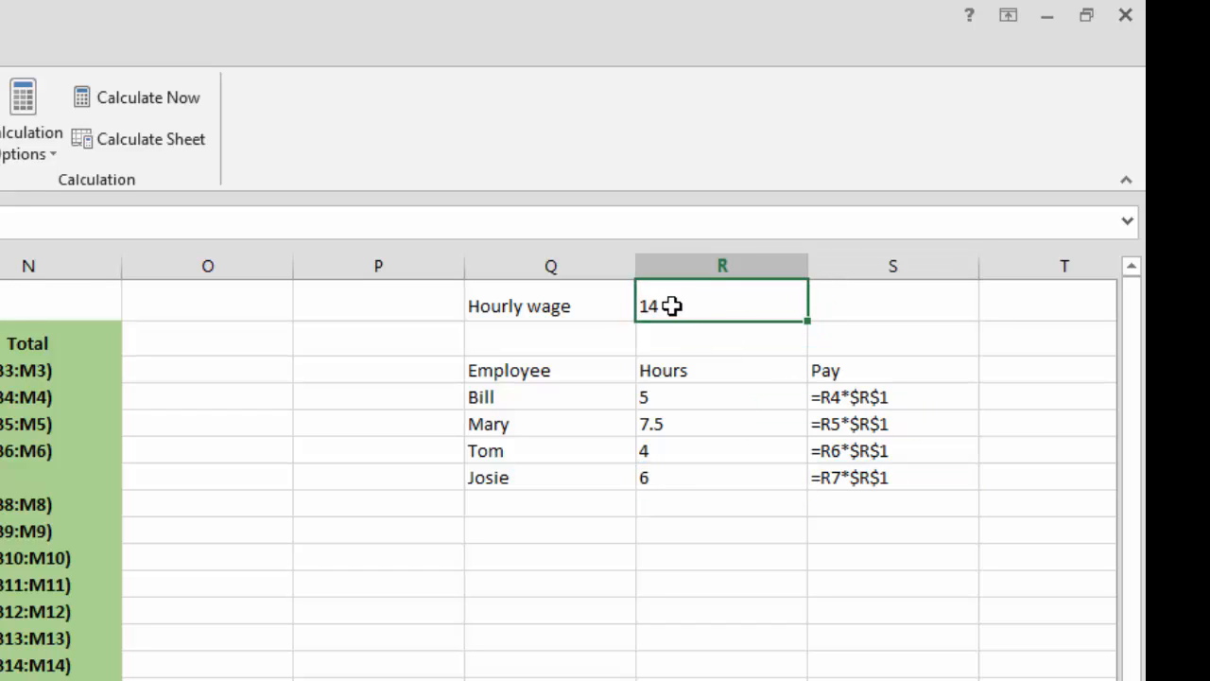
key("Delete")
double_click(646, 307)
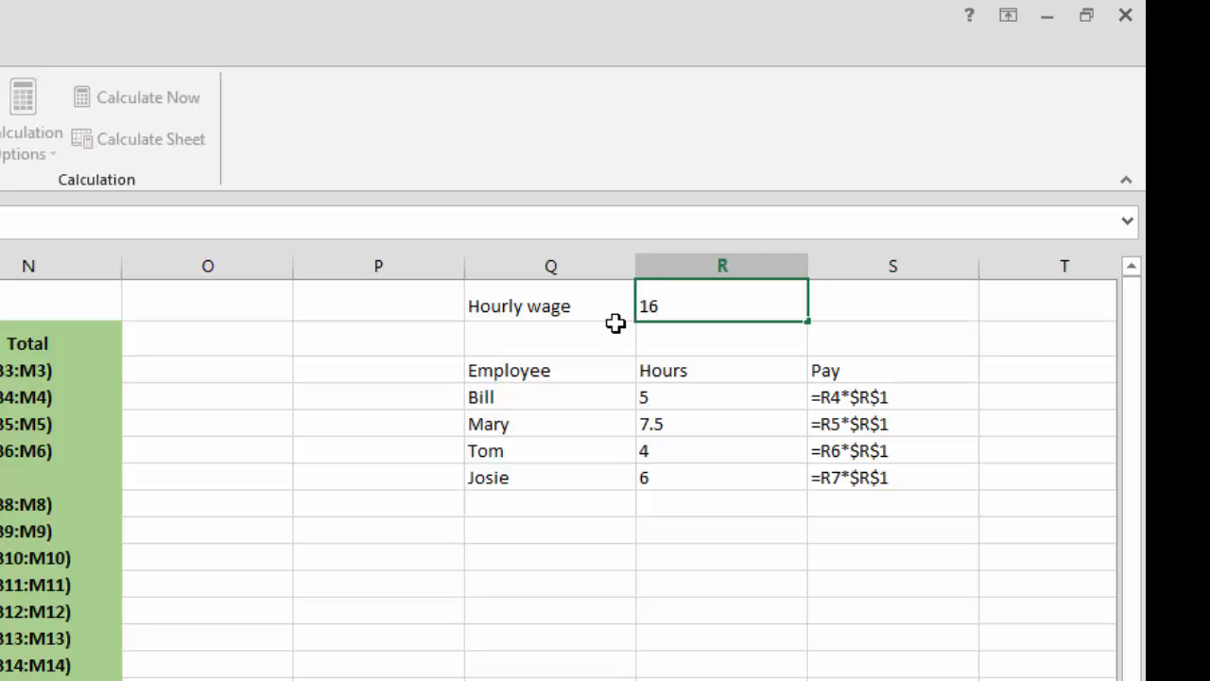
key("Return")
Switch the sheet back to displaying values and set the hourly wage in R1 to 12
key("ctrl+grave")
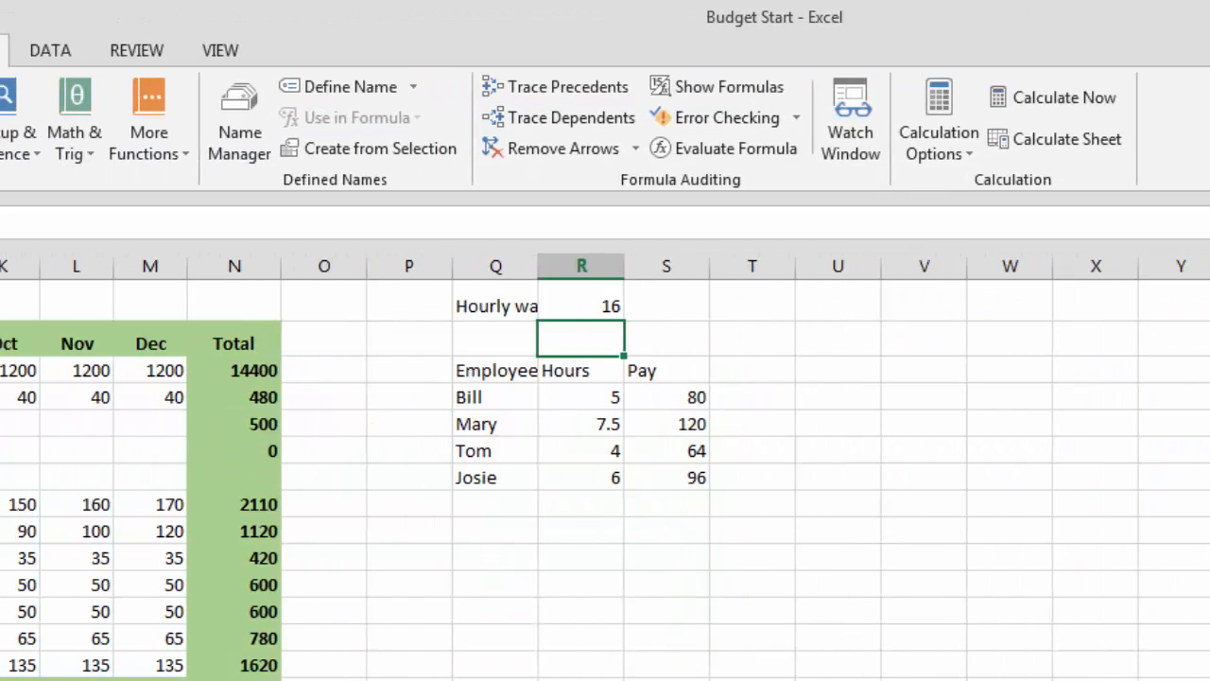
left_click(618, 305)
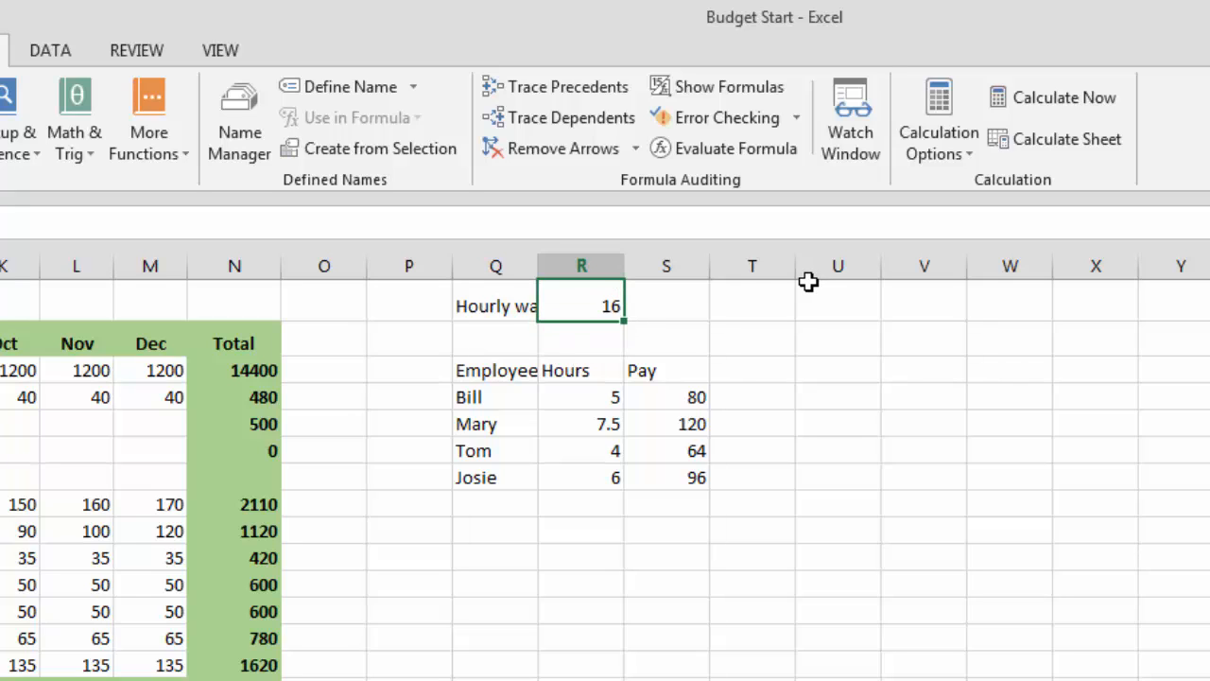
type("12")
key("Return")
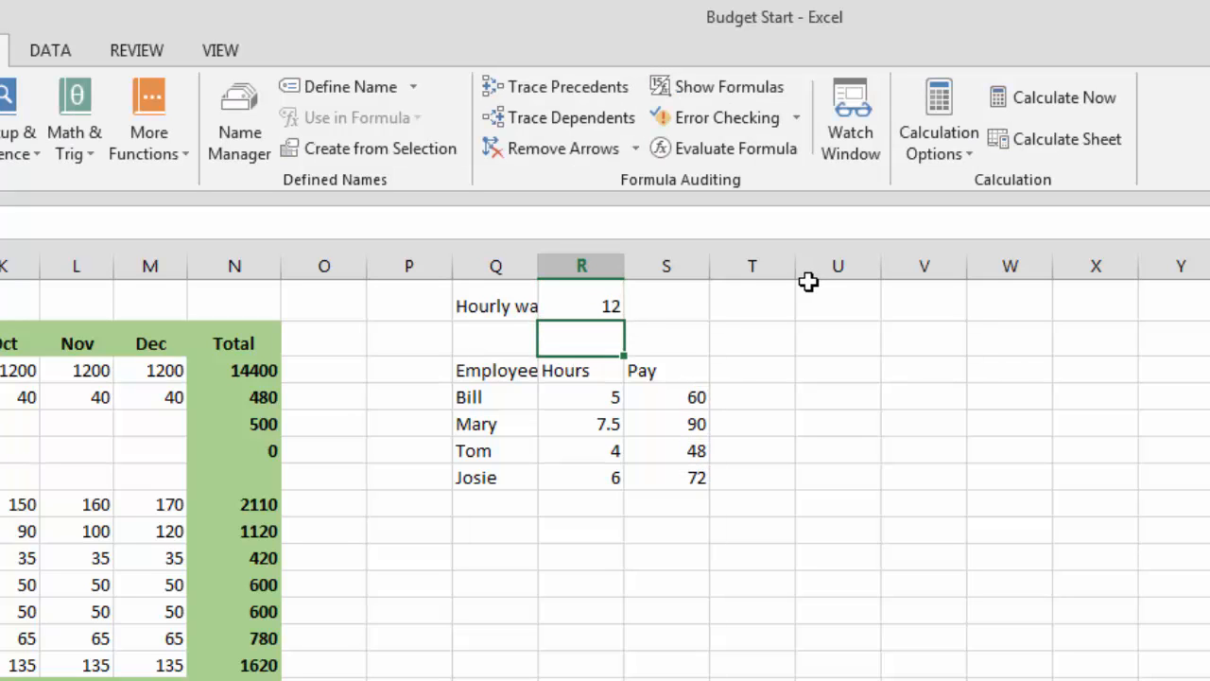
Set the first employee's hours in R4 to 10 and the last employee's hours in R7 to 9
left_click(584, 406)
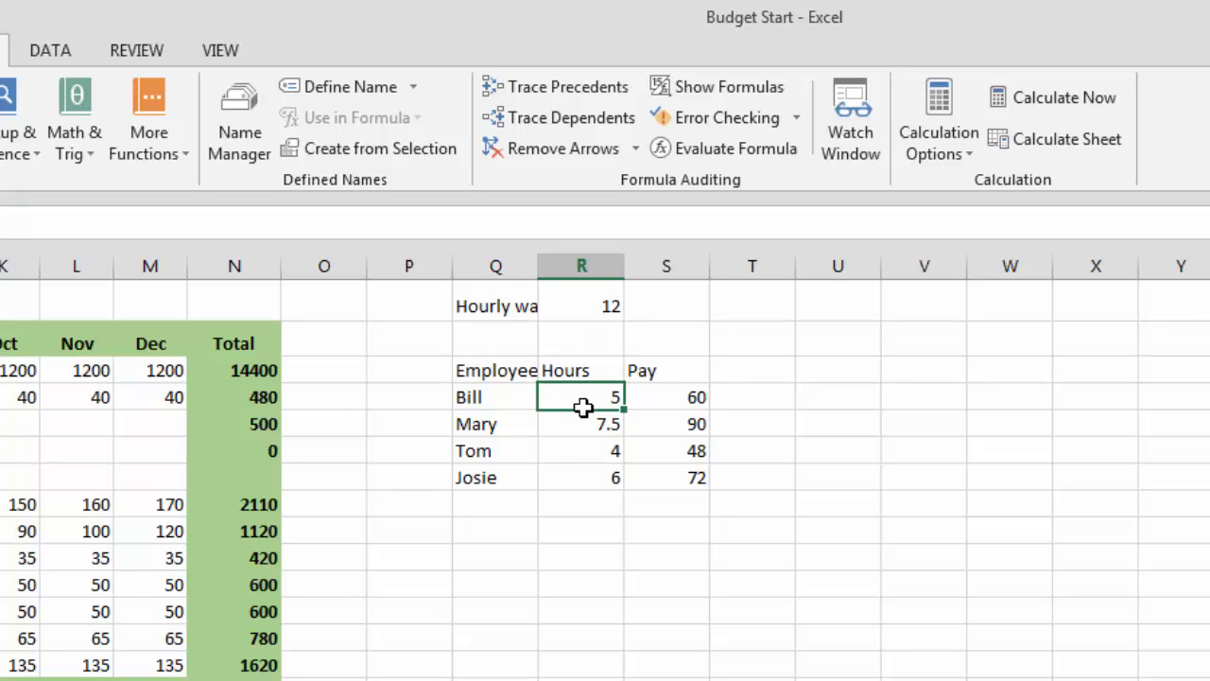
type("10")
key("Return")
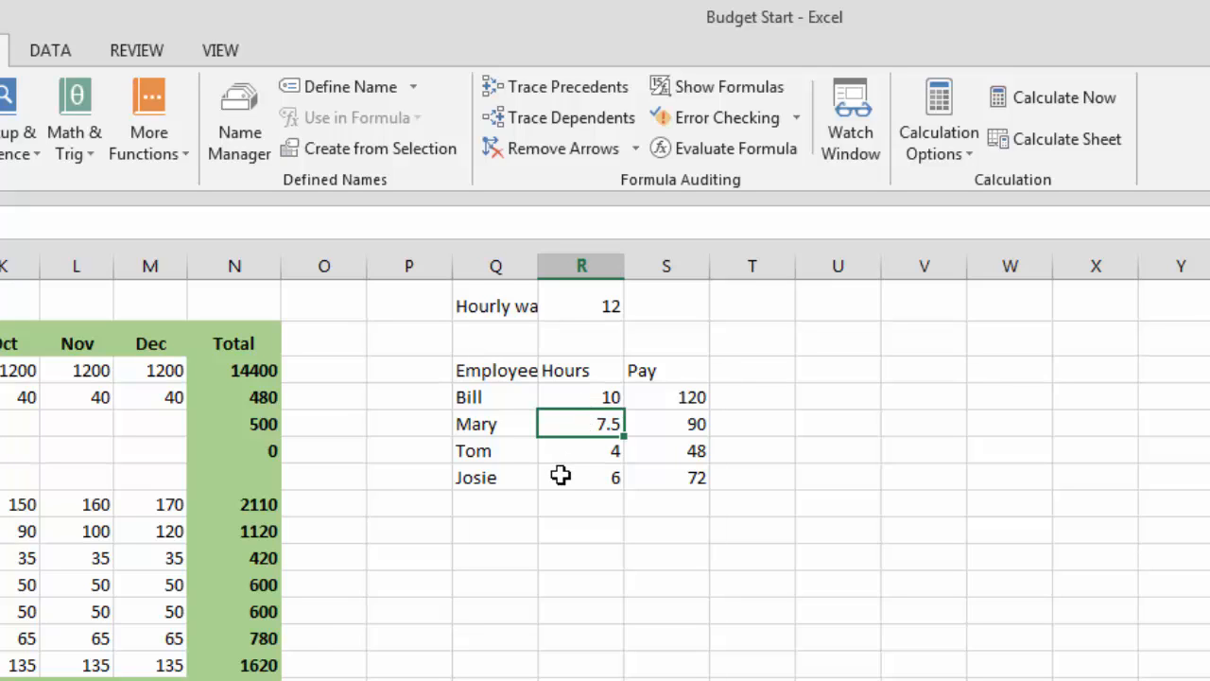
left_click(558, 476)
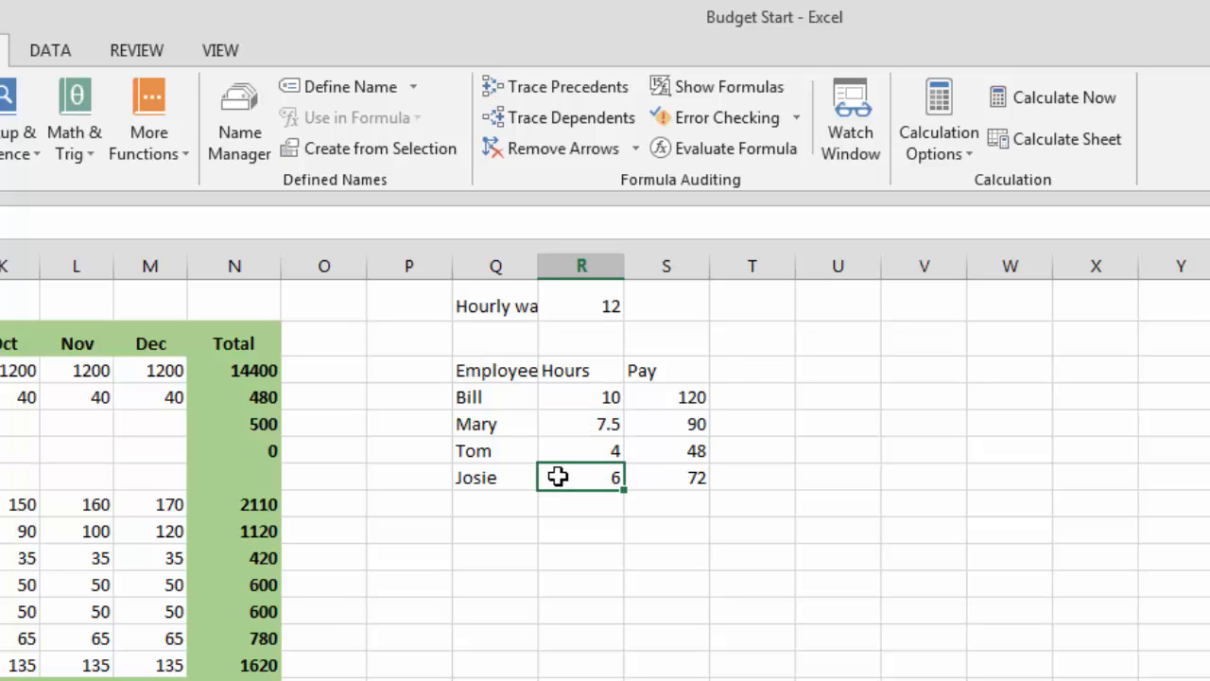
type("9")
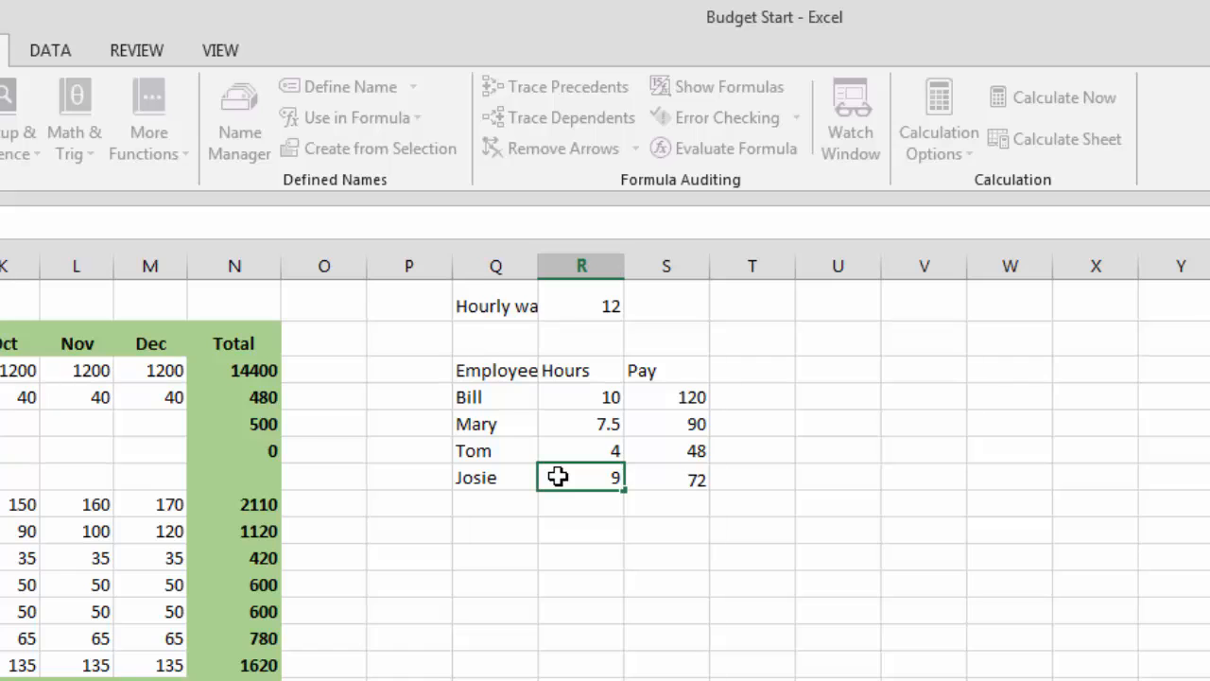
key("Return")
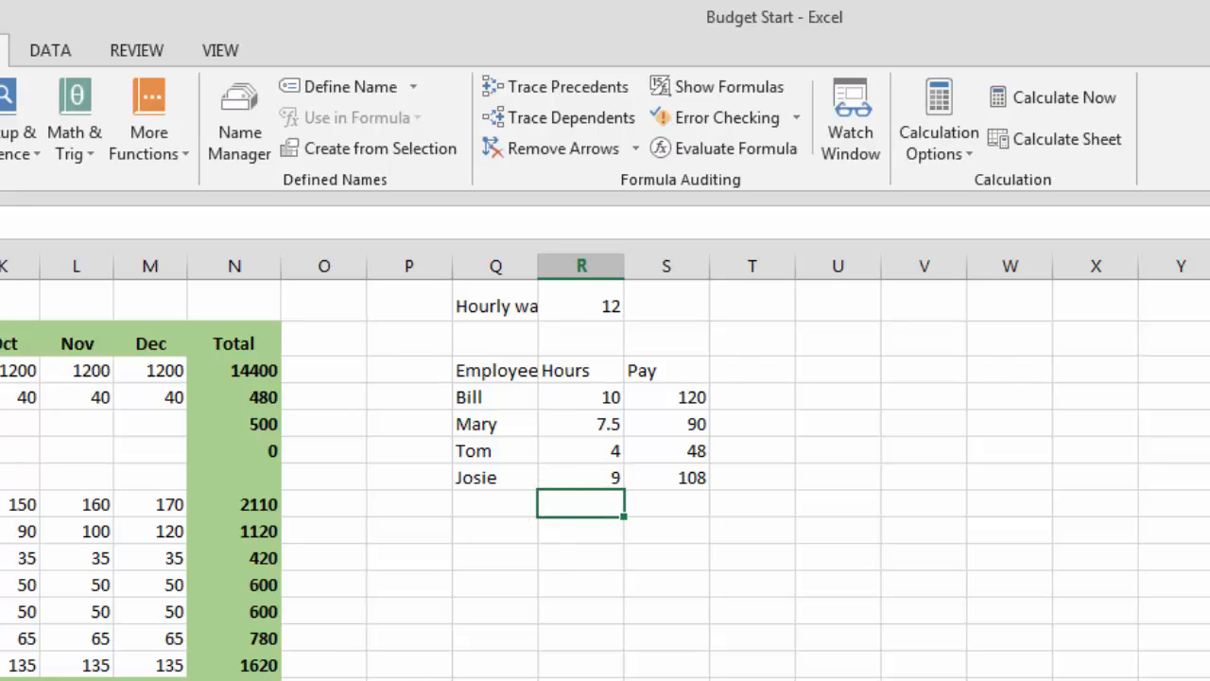
Copy the January rent formula with the absolute reference from B18 to B23
scroll(605, 473, "left", 3)
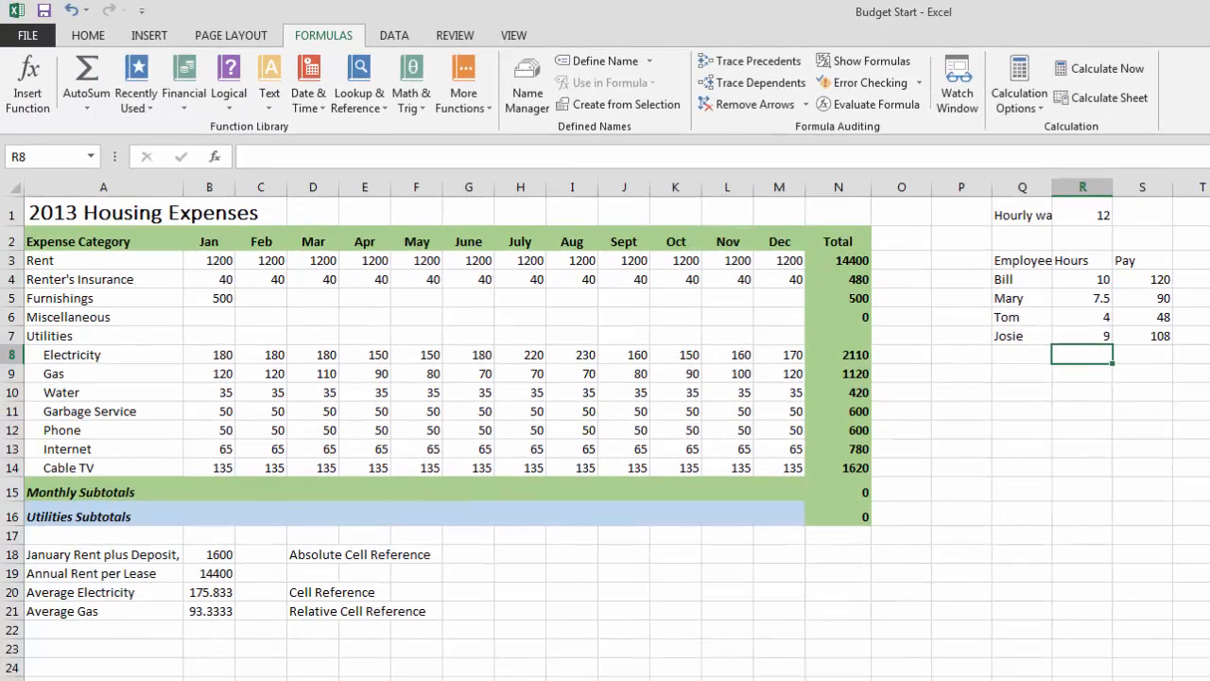
left_click(209, 554)
key("ctrl+c")
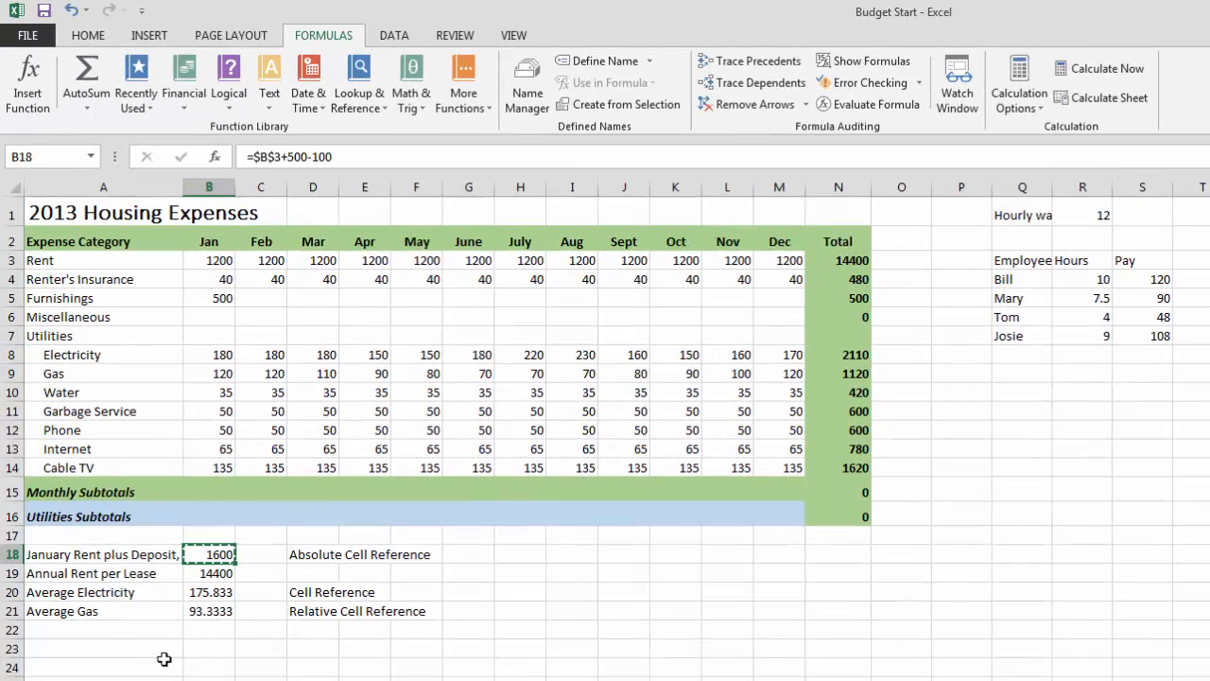
left_click(210, 647)
key("ctrl+v")
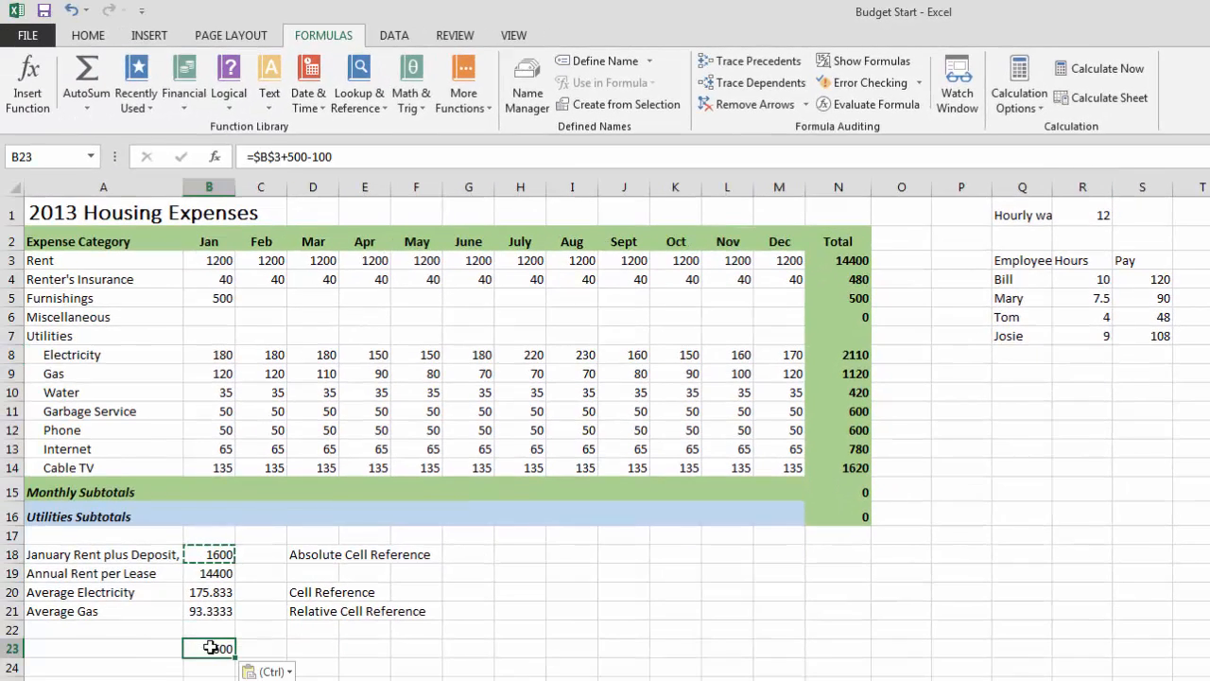
Change the formula in B23 to the mixed reference =$B3+500-100
left_click(273, 156)
key("BackSpace")
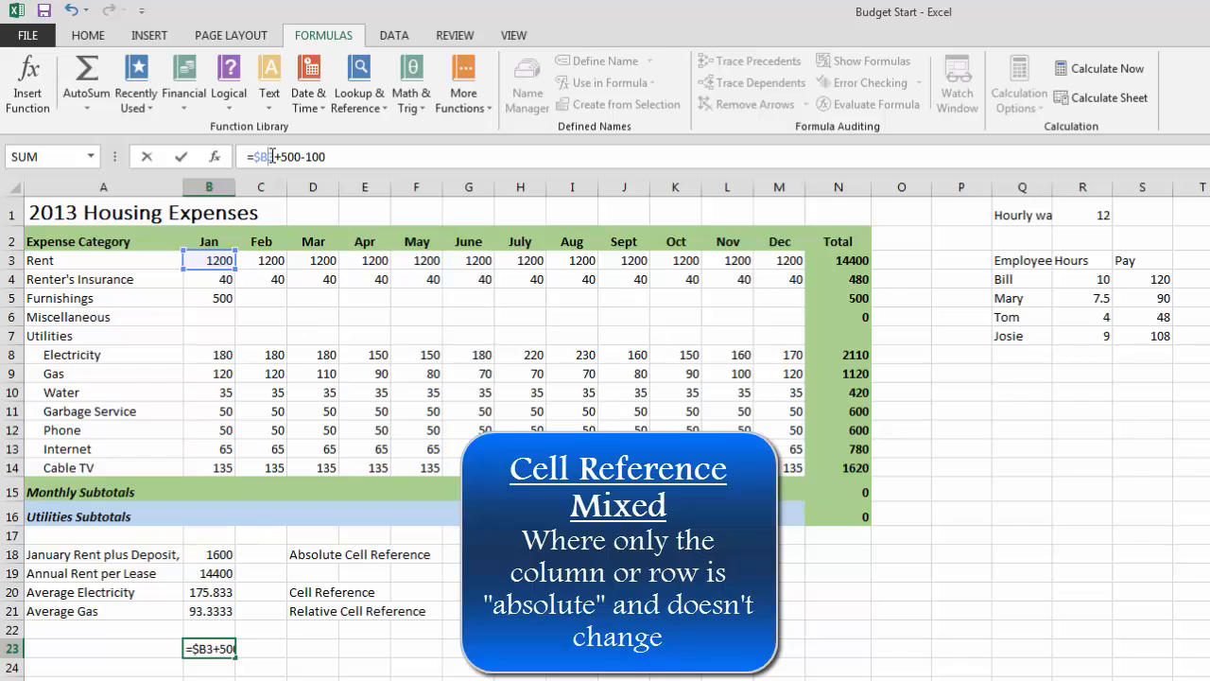
key("Return")
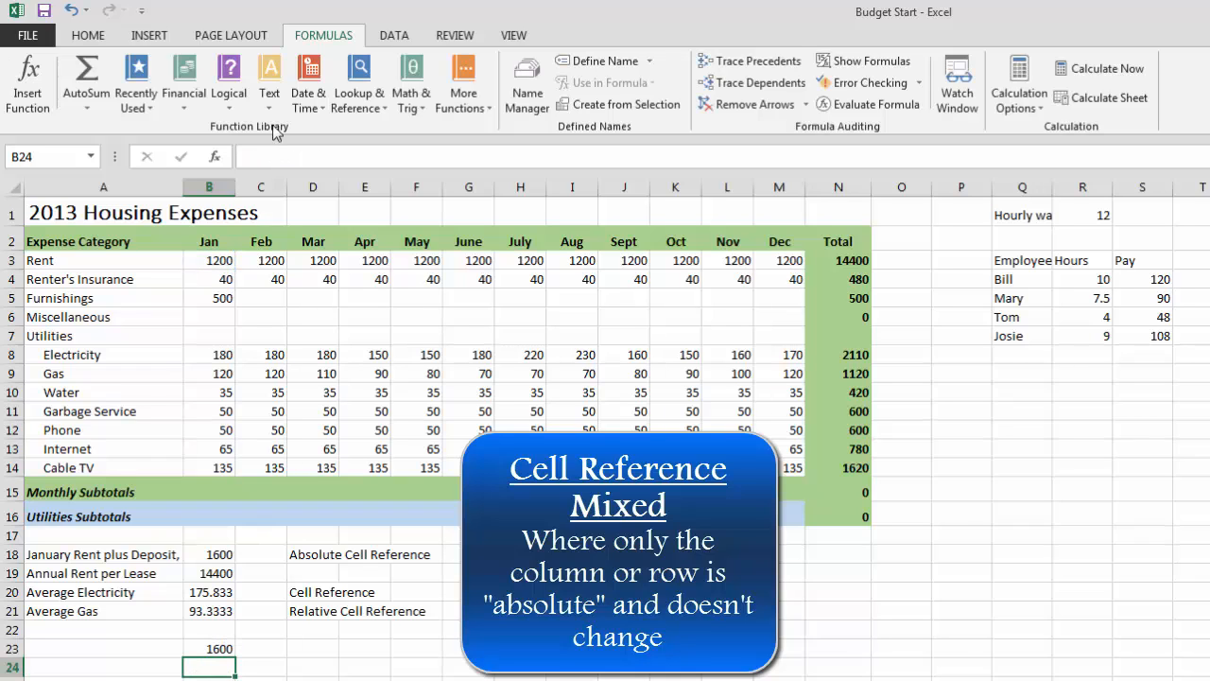
Fill the mixed-reference formula from B23 across to C23 and down to C24, and inspect the cell reference in C24
left_click(196, 651)
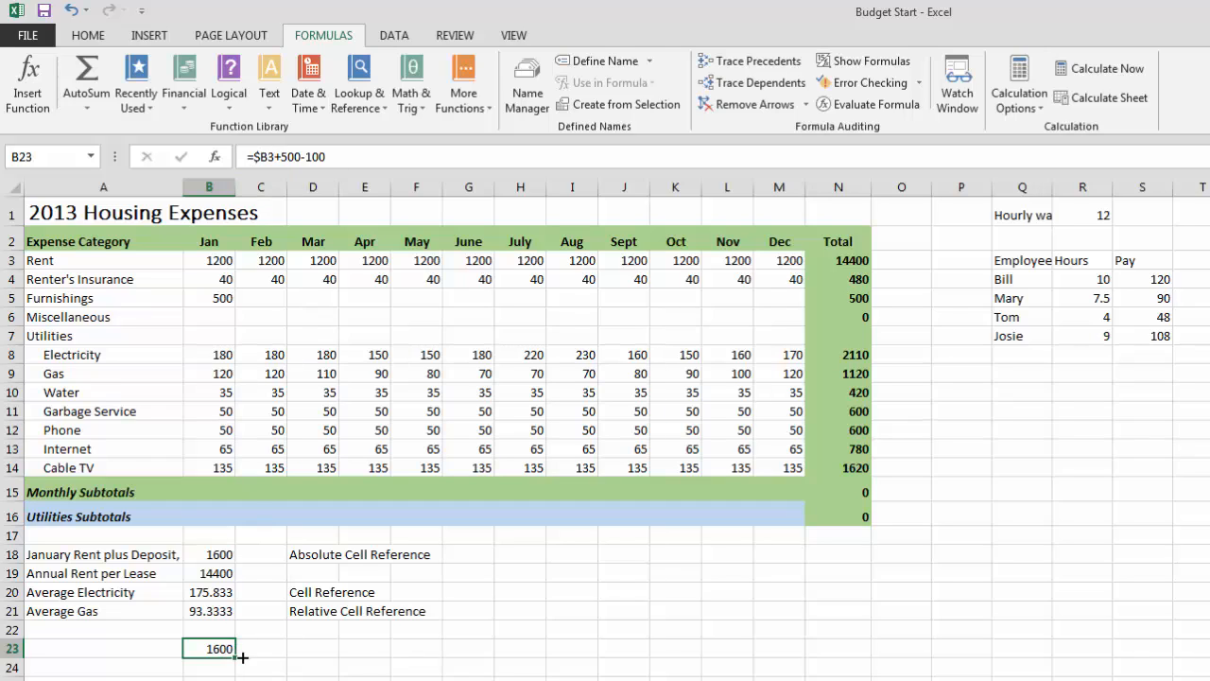
left_click_drag(242, 656, 273, 652)
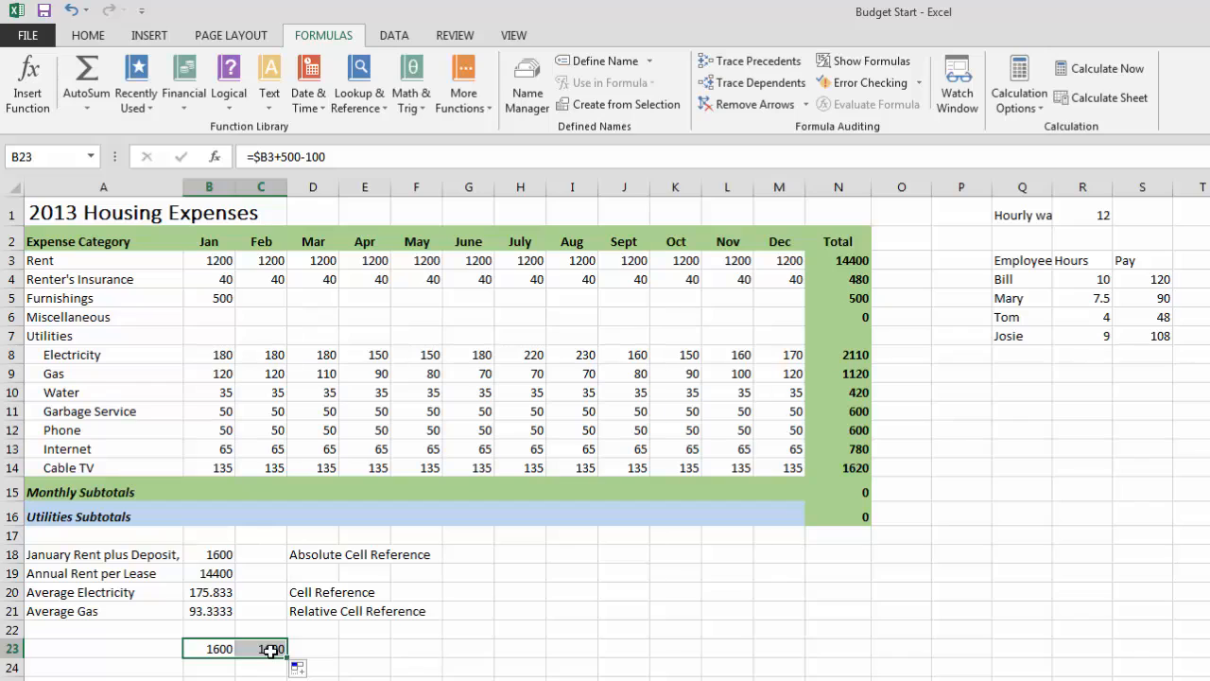
left_click(270, 650)
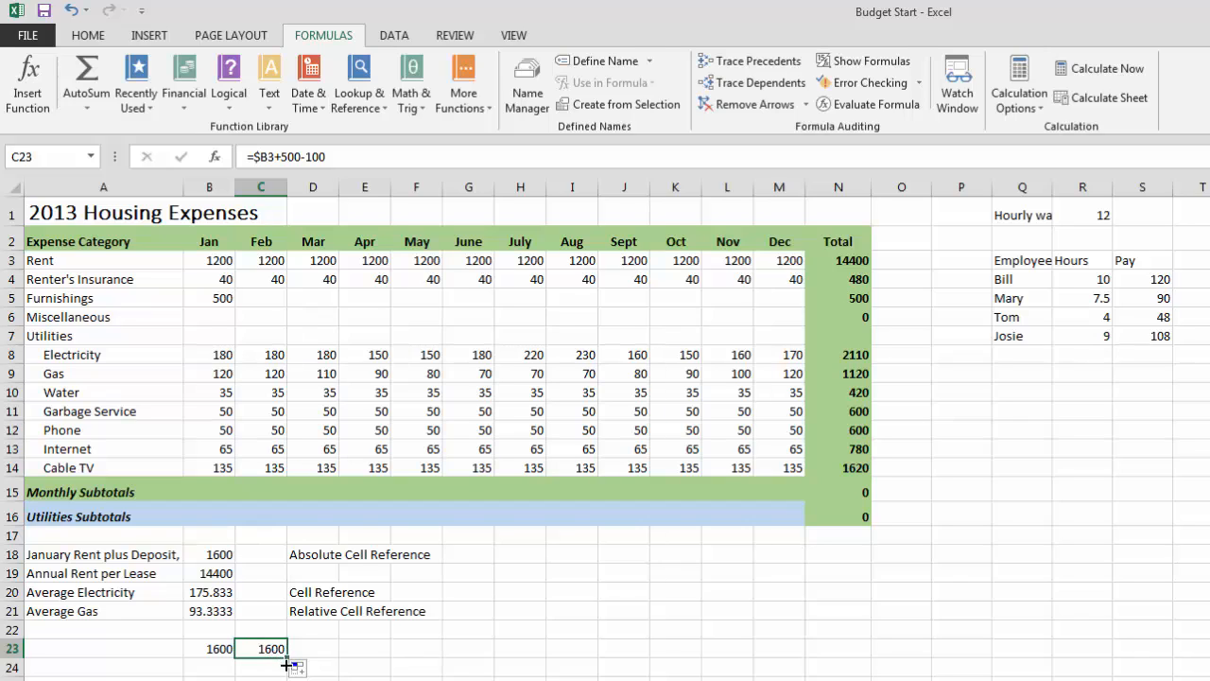
mouse_move(287, 665)
left_mouse_down()
mouse_move(257, 665)
mouse_move(274, 670)
left_mouse_up()
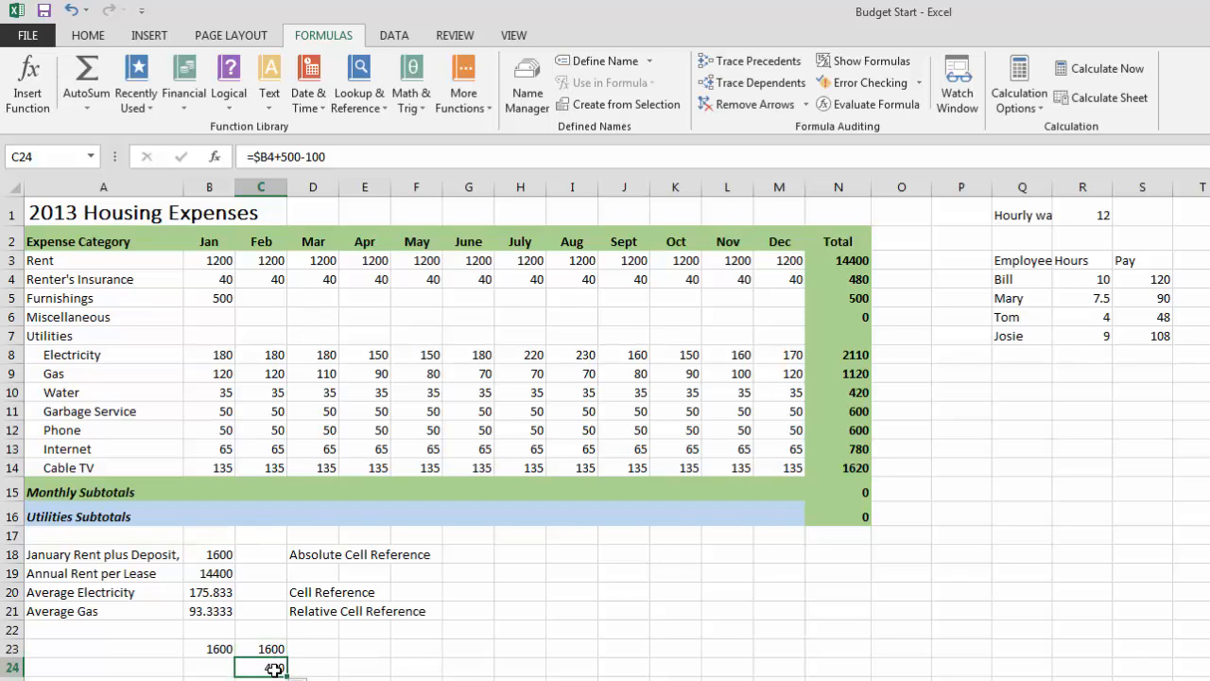
double_click(268, 156)
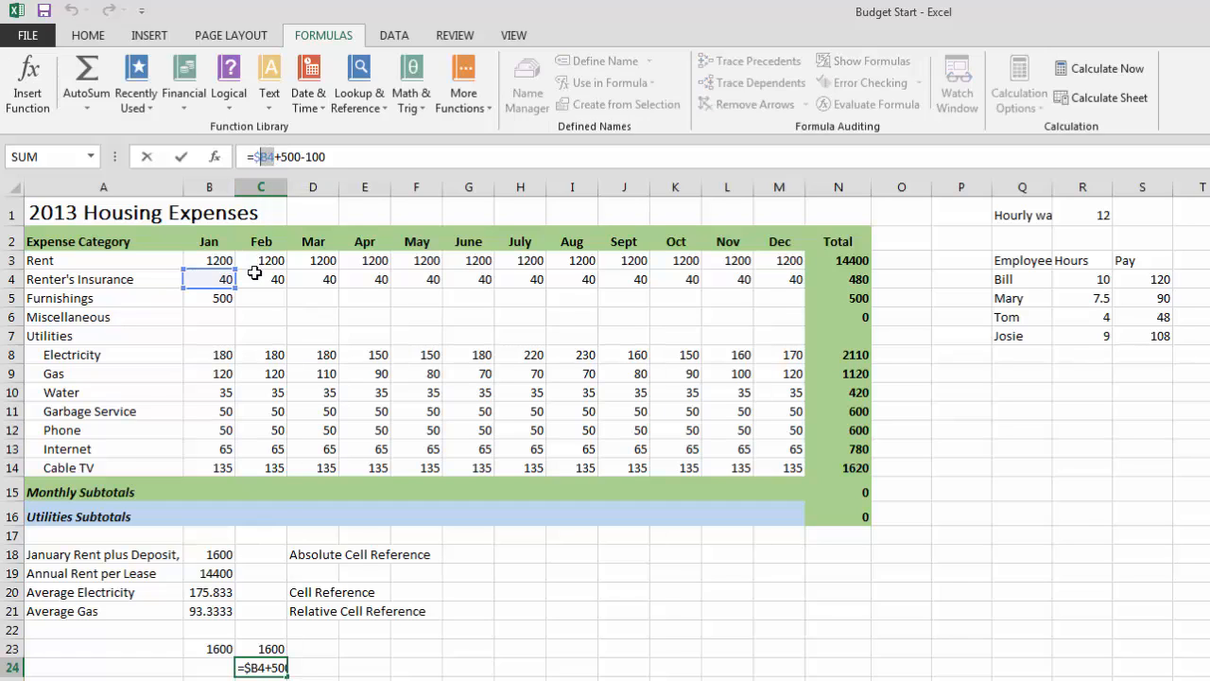
key("Return")
Clear the test formulas from B23:C24
left_click_drag(222, 649, 259, 672)
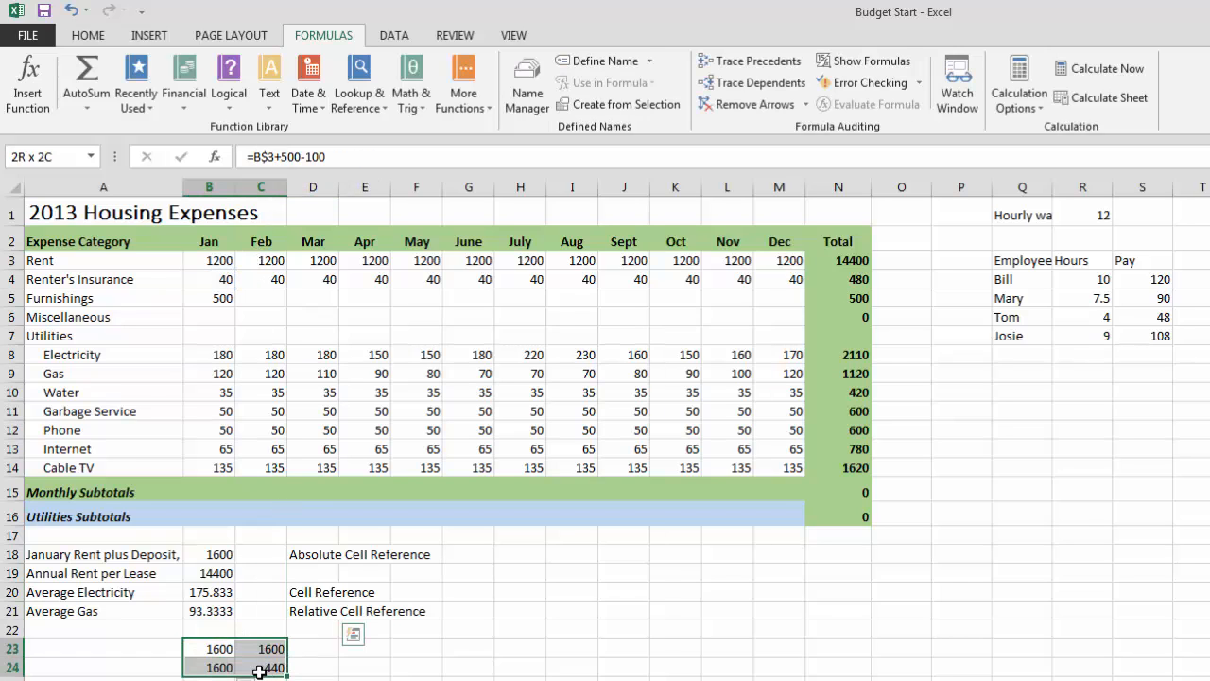
key("Delete")
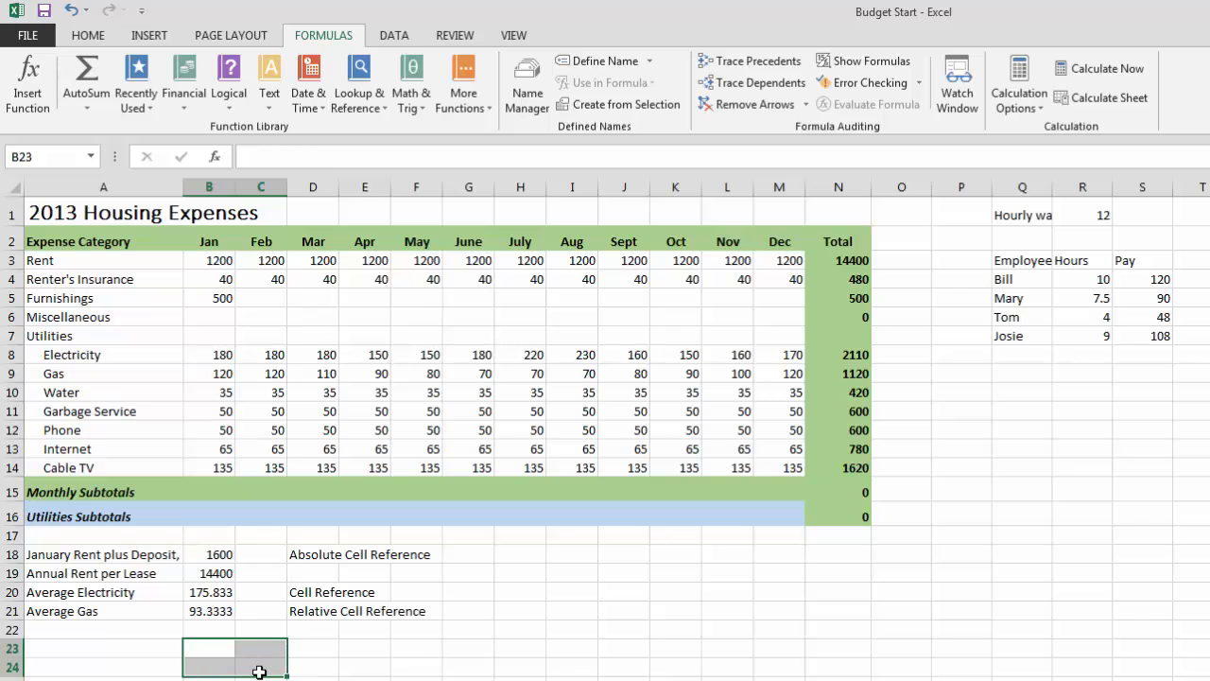
Enter the labels AVERAGE, MAX, MIN and COUNT in cells A23 through A26
left_click(128, 653)
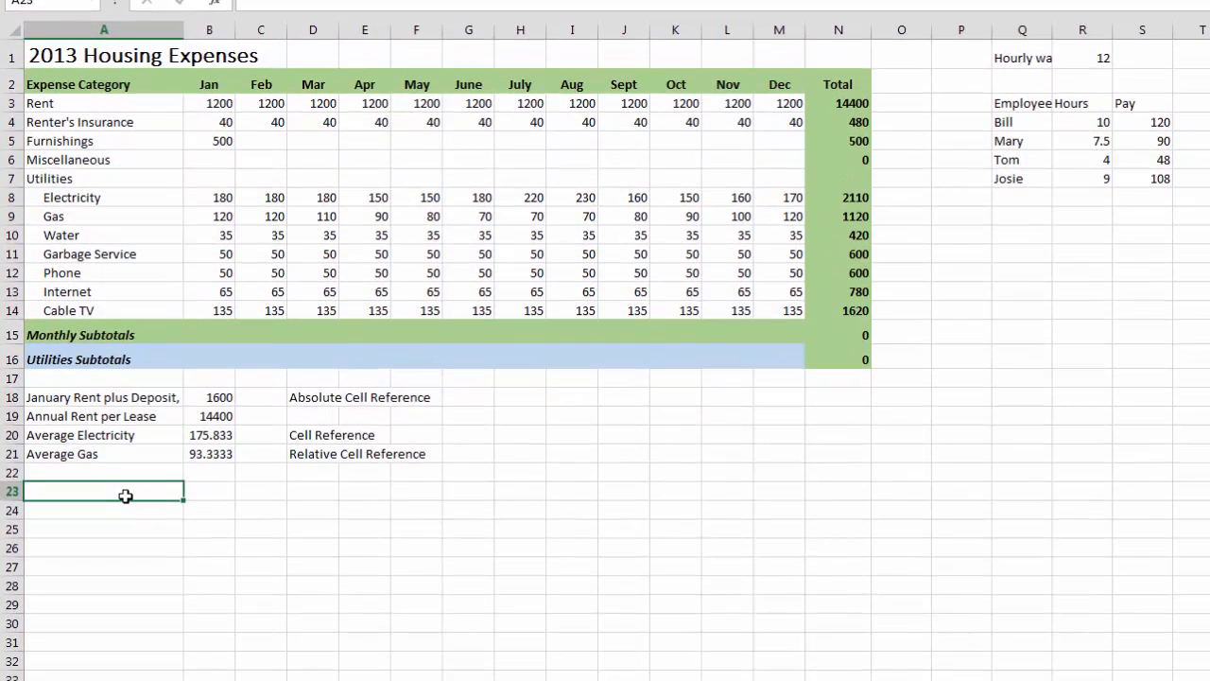
type("AVERAGE")
key("Return")
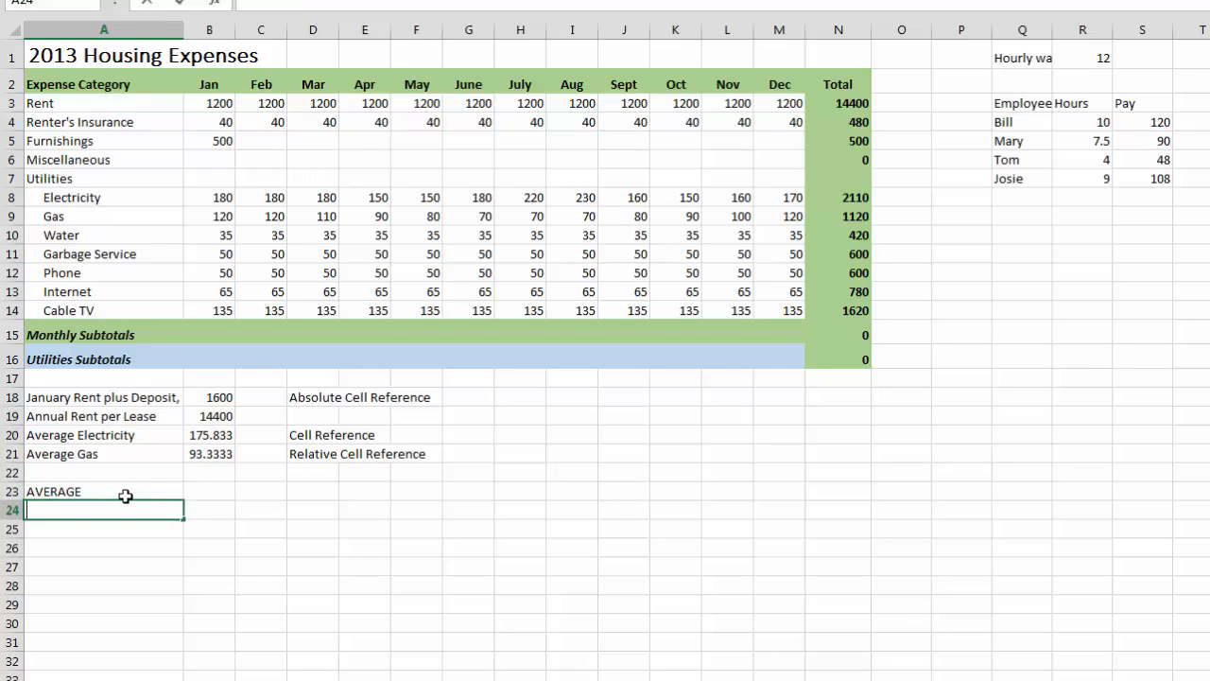
type("MAX")
key("Return")
type("MIN")
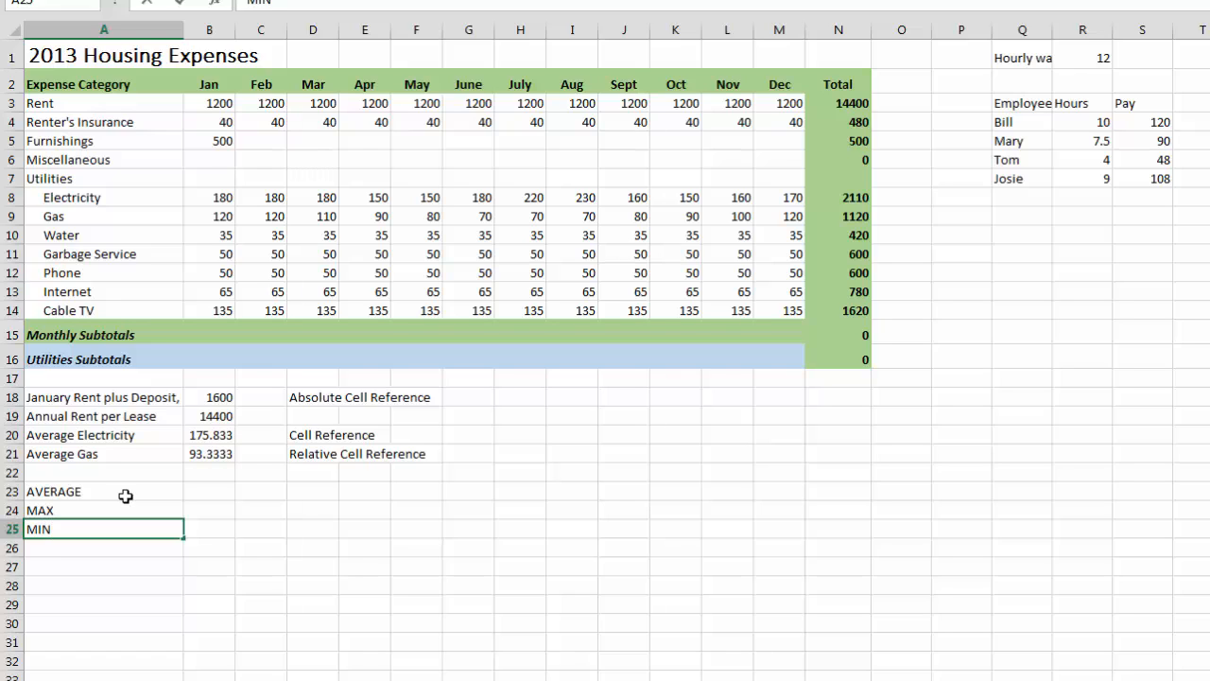
key("Return")
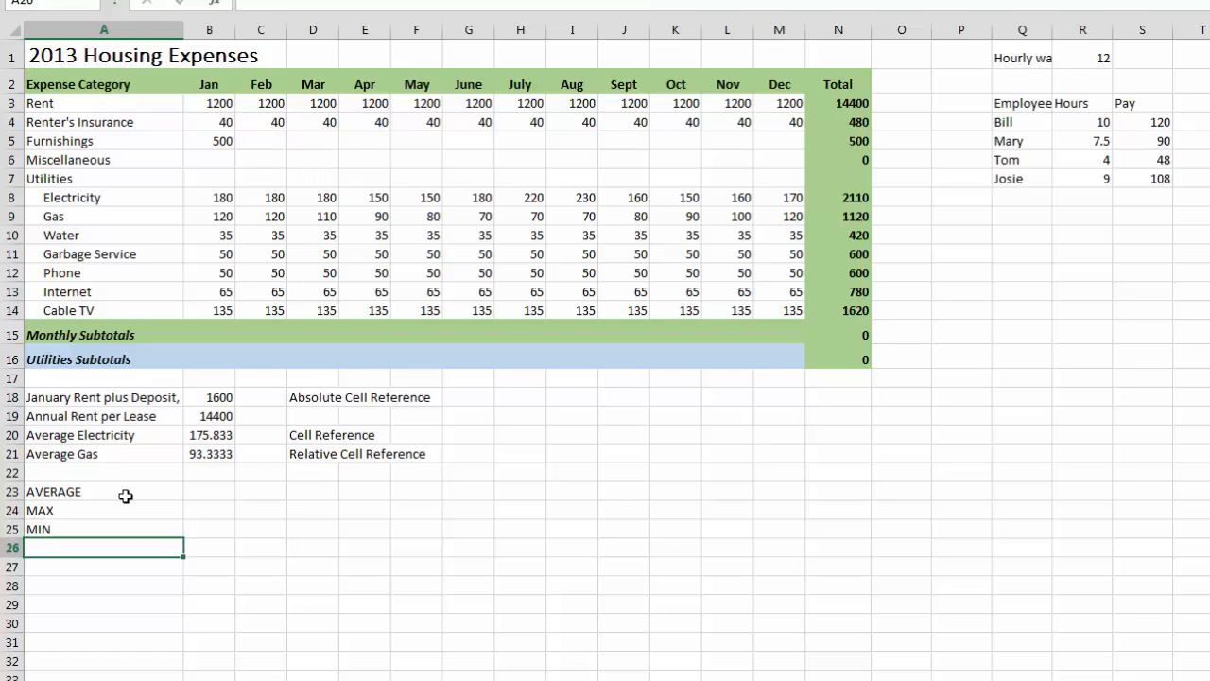
type("COUNT")
Calculate January's monthly subtotal in B15 with AutoSum over the range B4:B14
left_click(203, 335)
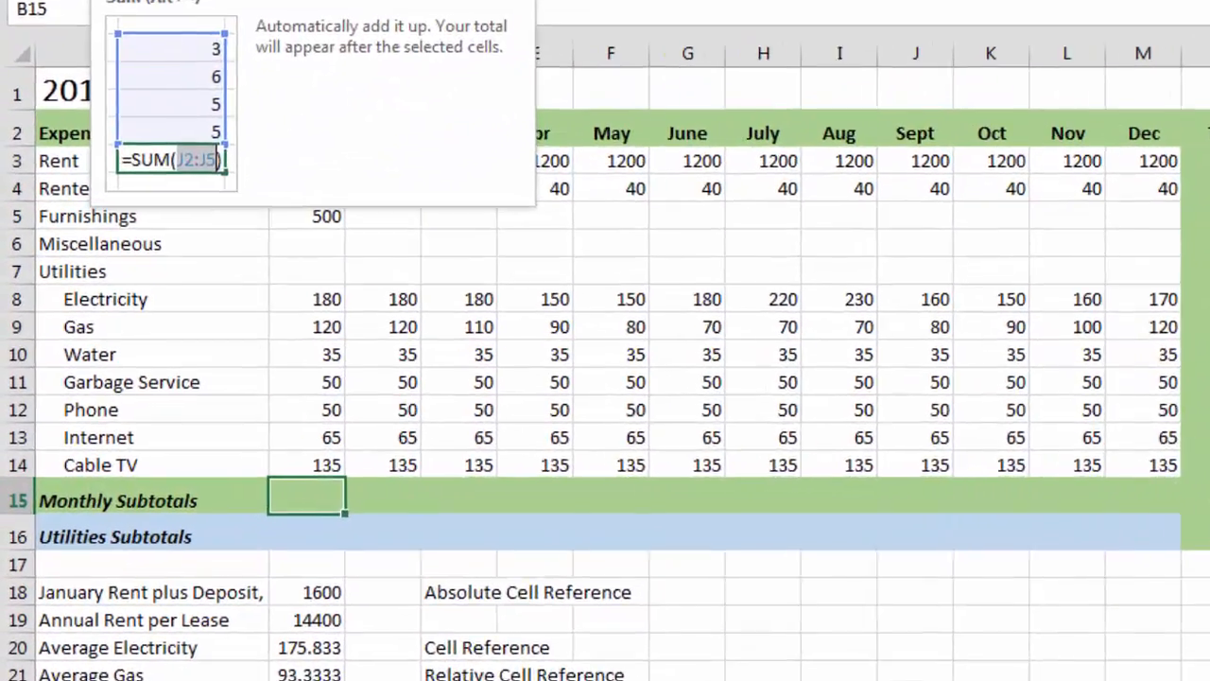
left_click(89, 85)
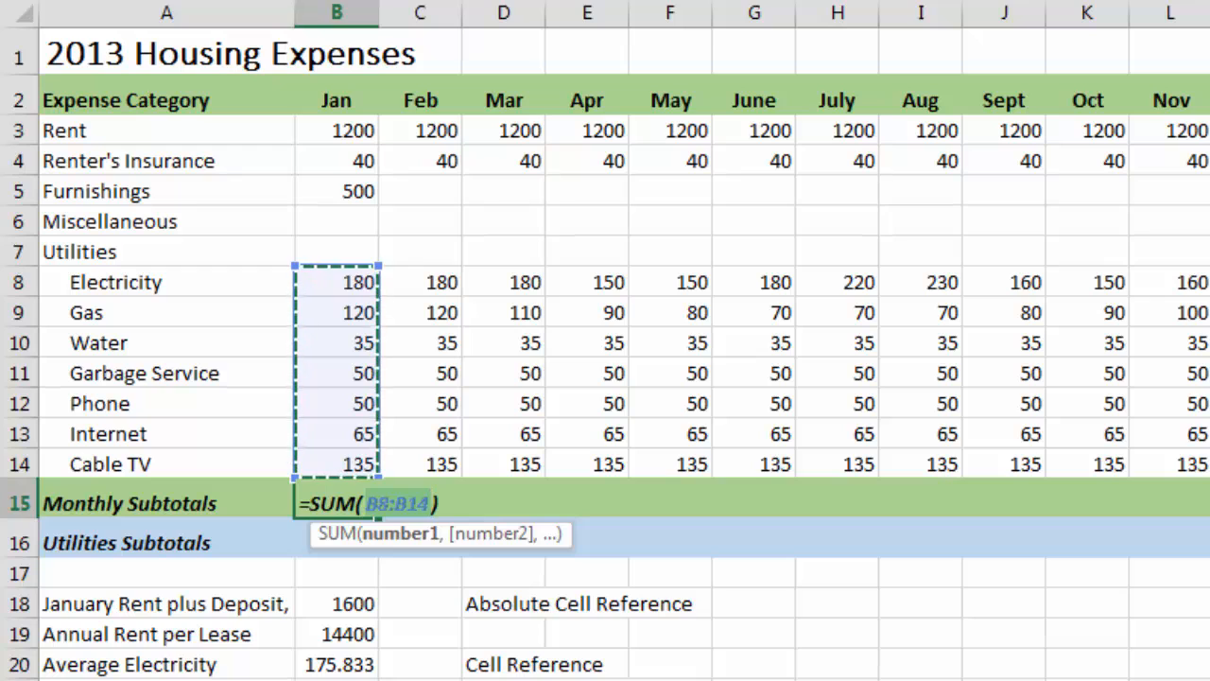
left_click(351, 153)
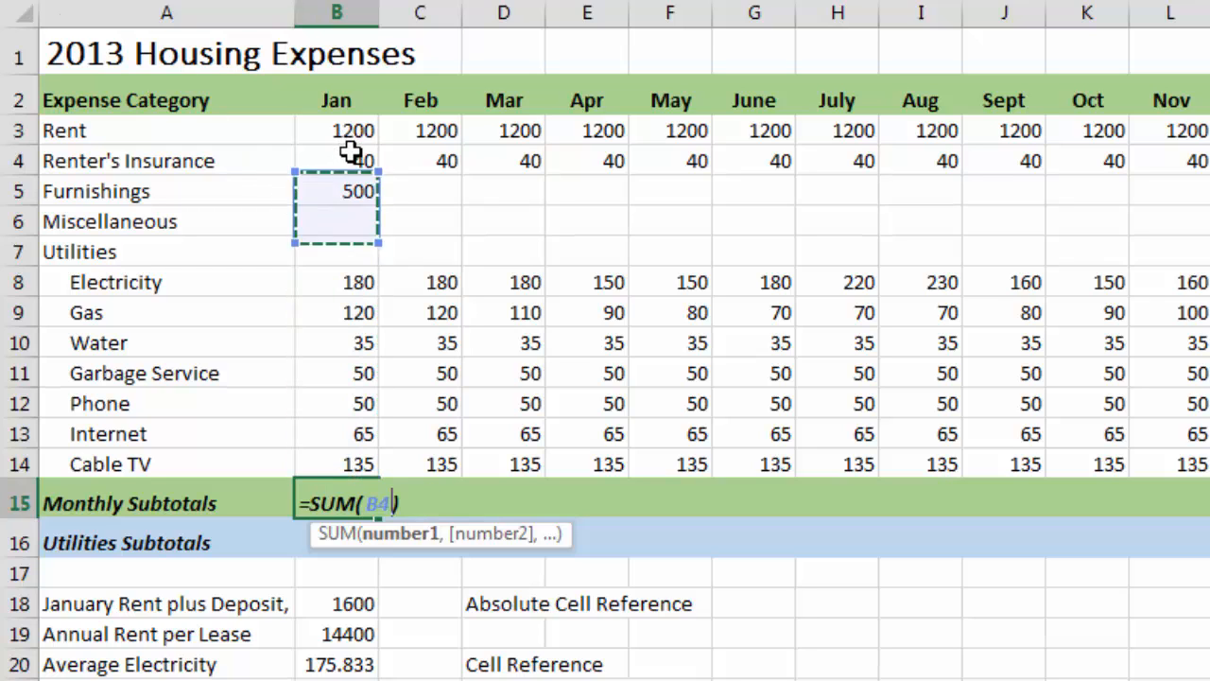
left_click_drag(351, 153, 324, 465)
type(")")
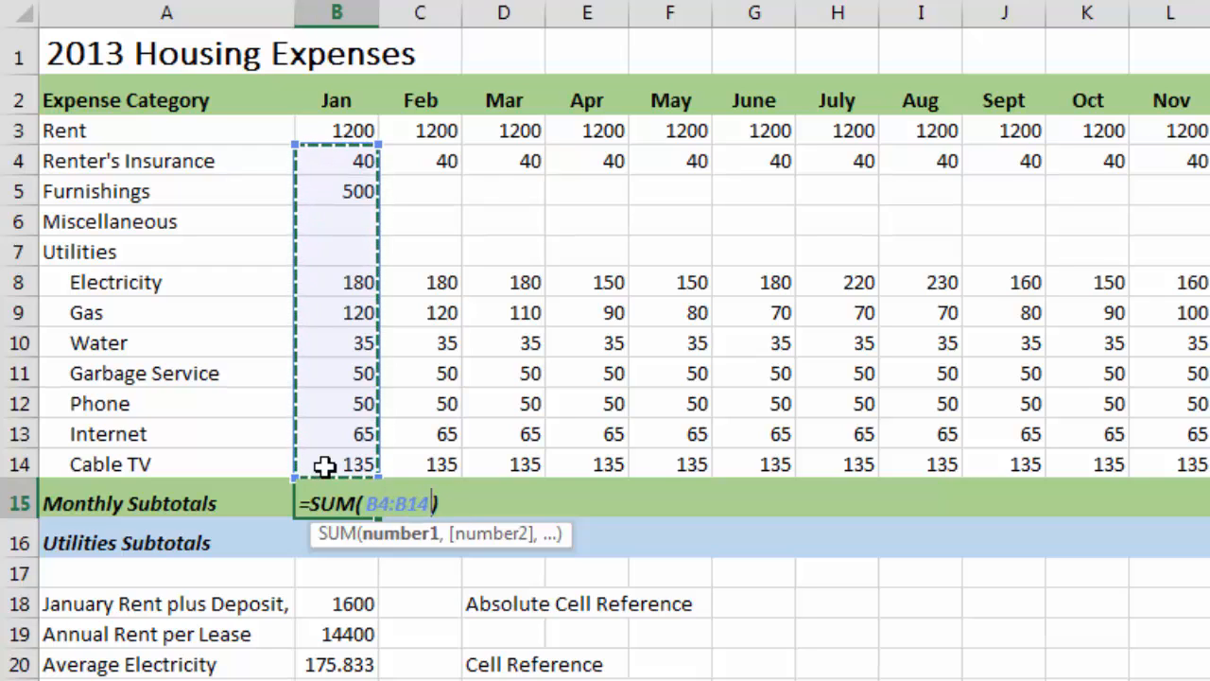
key("Return")
Calculate February's monthly subtotal in C15 with AutoSum, correcting the summed range to C4:C14
left_click(426, 509)
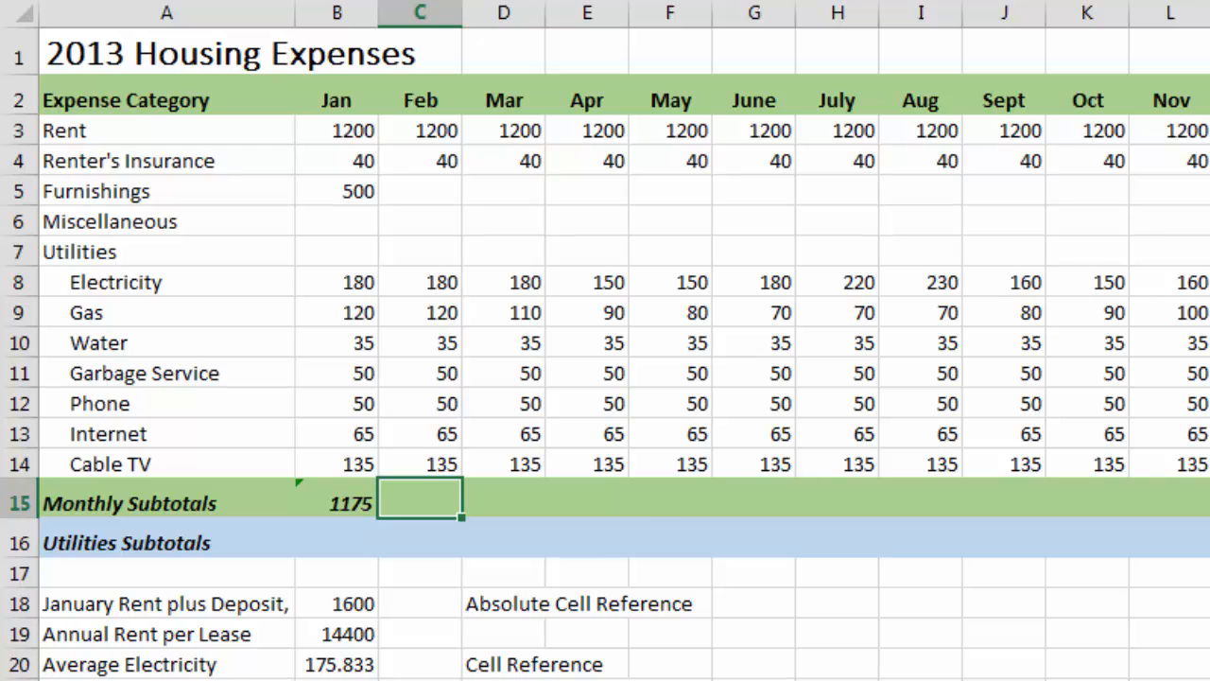
key("alt+equal")
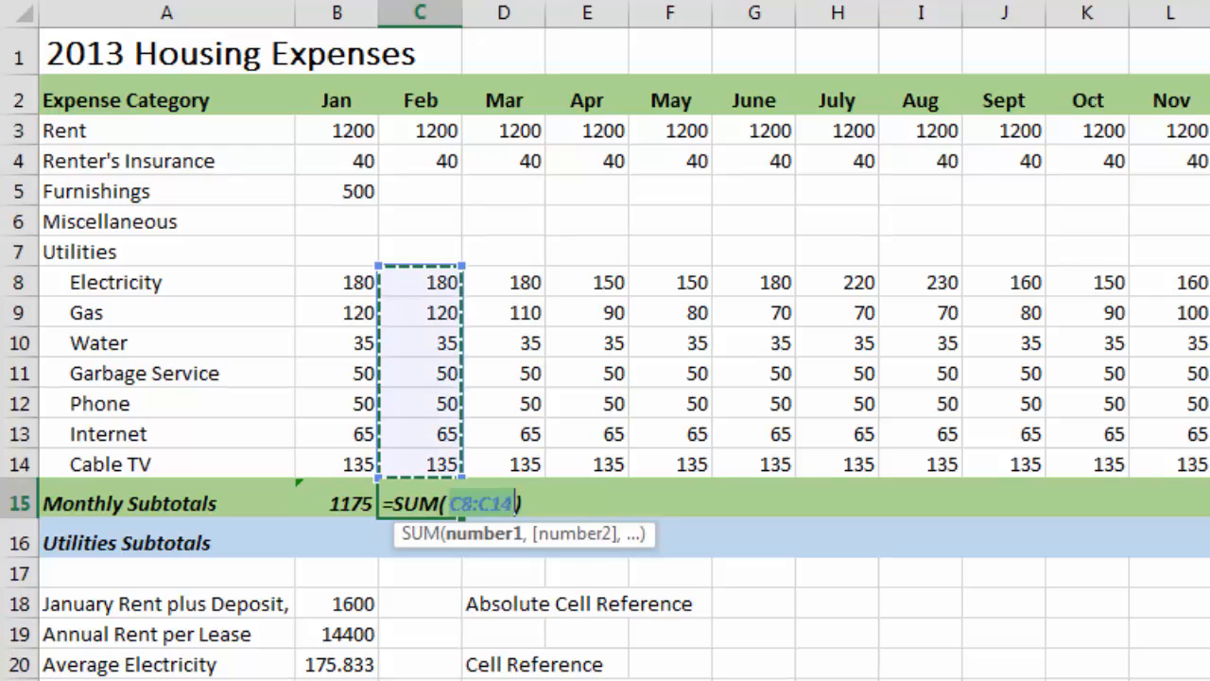
left_click(456, 506)
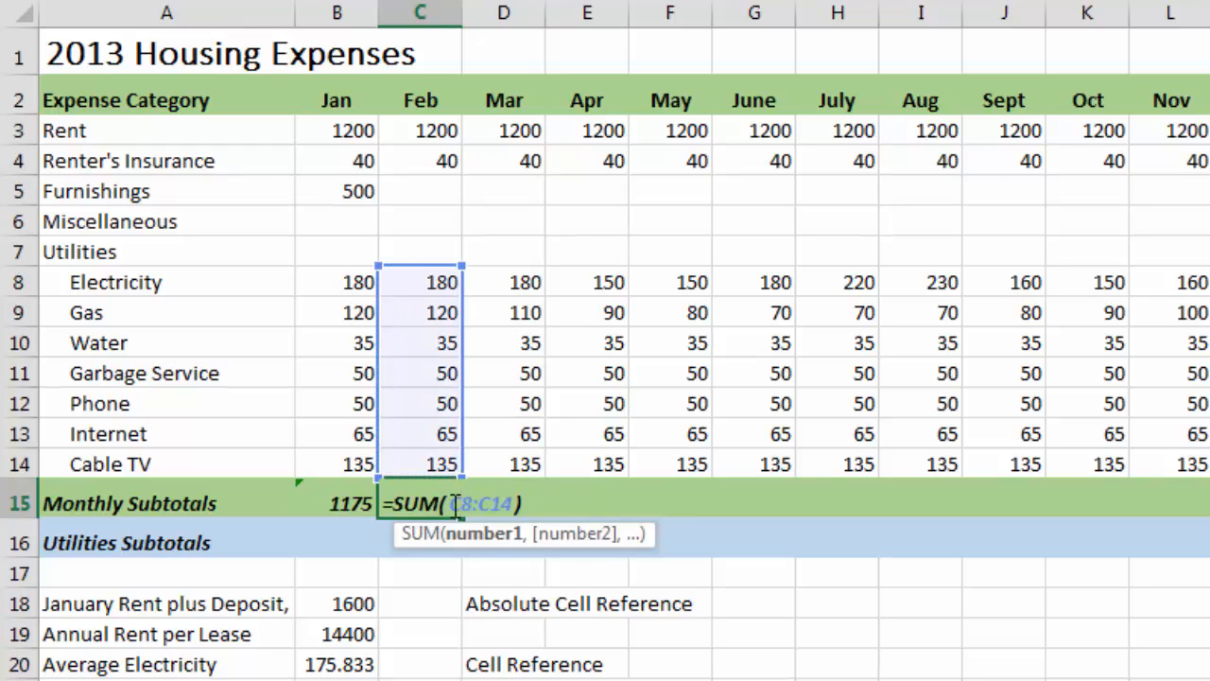
left_click_drag(456, 506, 465, 506)
type("4")
key("Return")
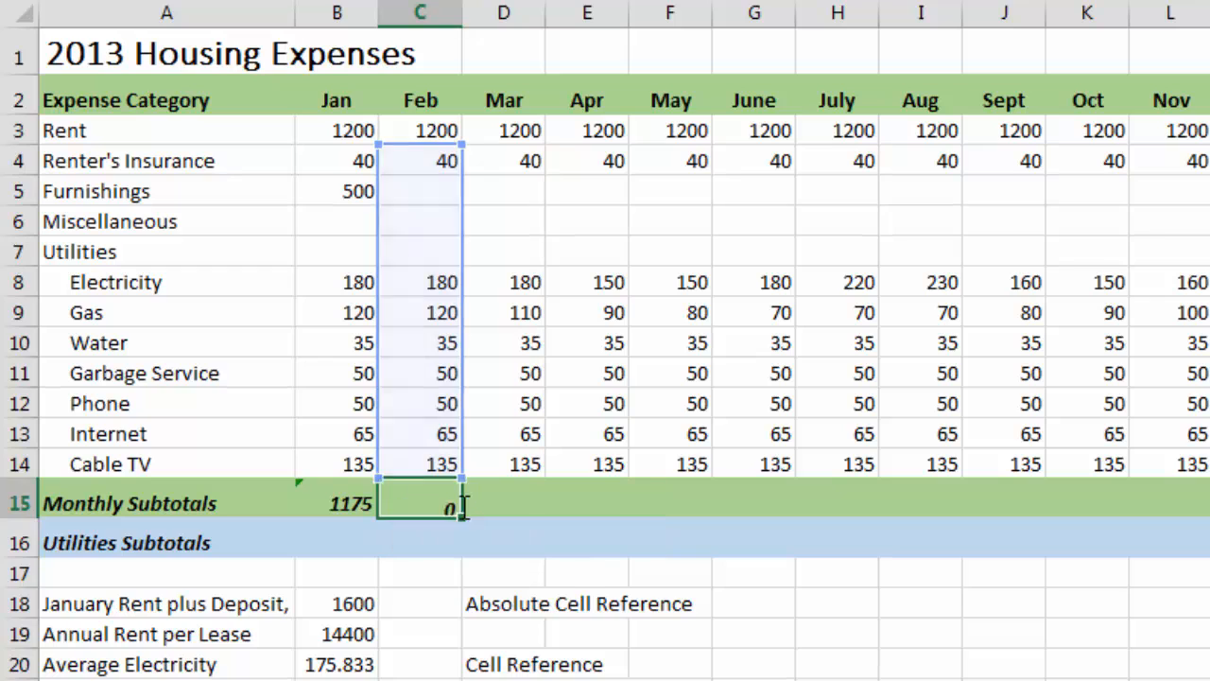
Calculate March's monthly subtotal in D15 as the sum of D4:D14 and fill the formula across through December in M15
left_click(492, 509)
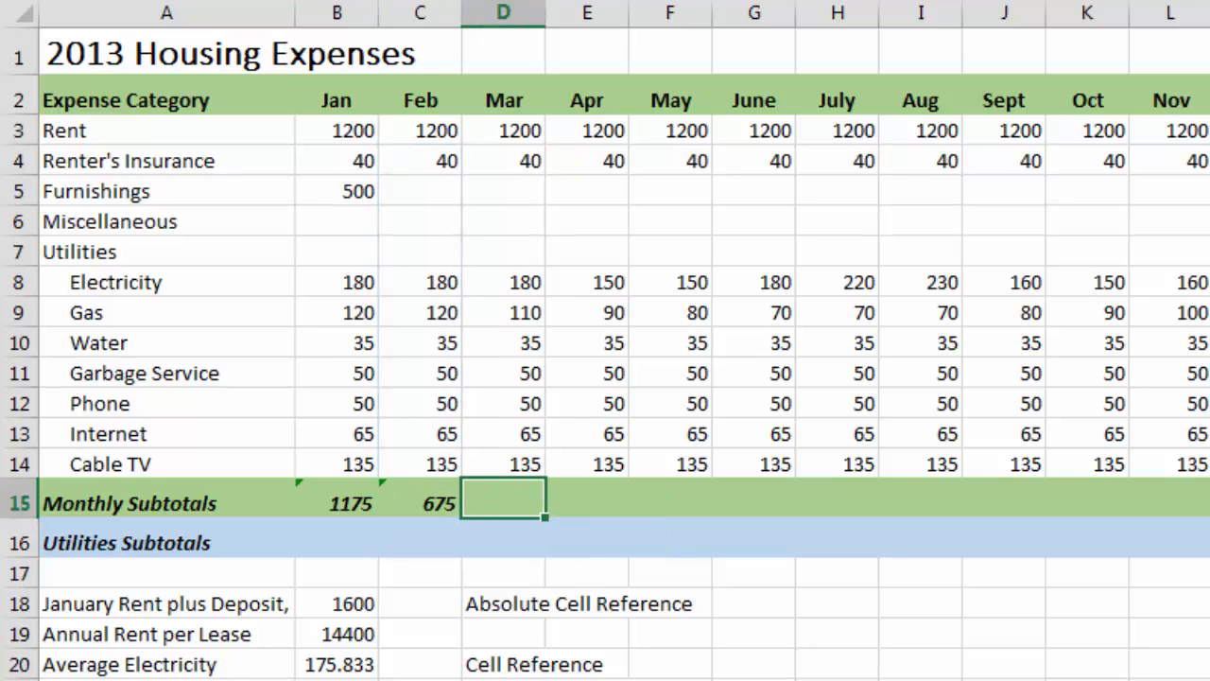
key("alt+equal")
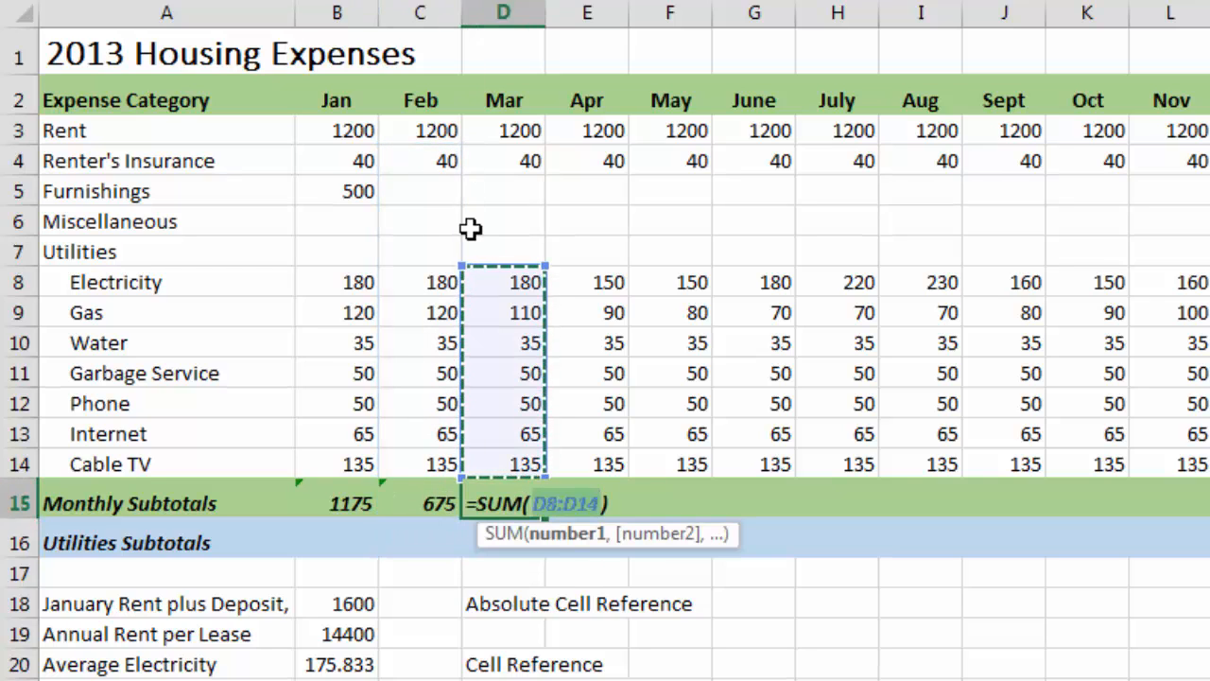
left_click_drag(460, 264, 452, 236)
left_click_drag(454, 170, 456, 148)
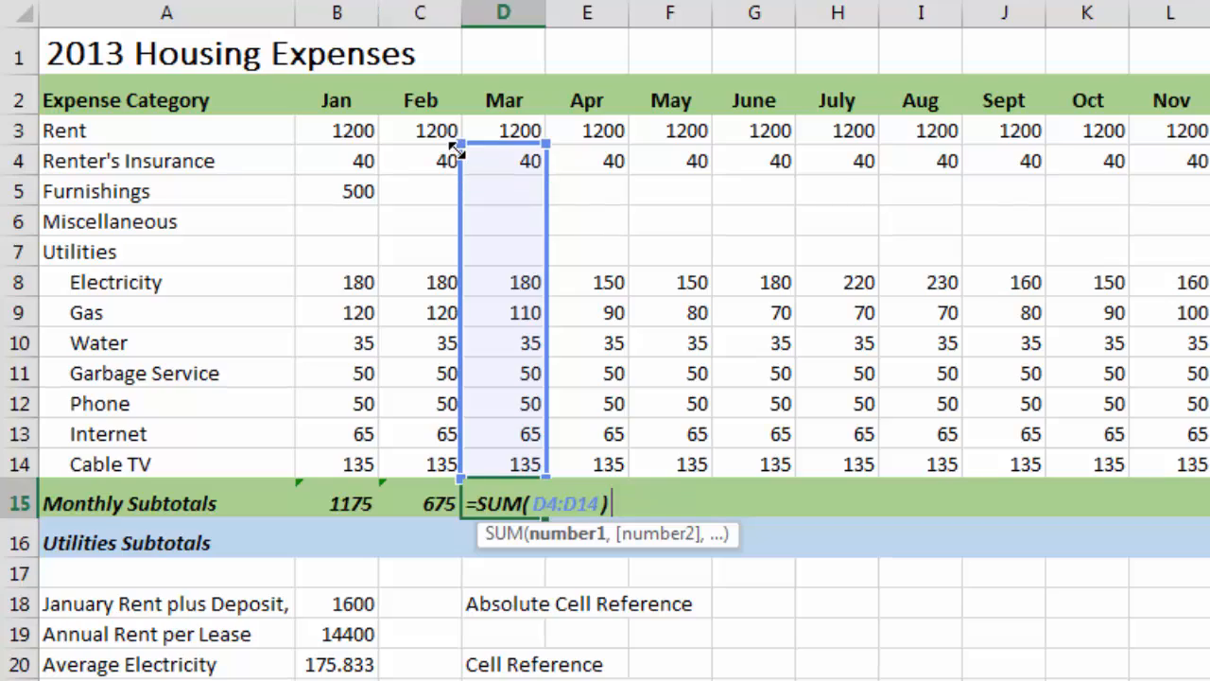
key("Return")
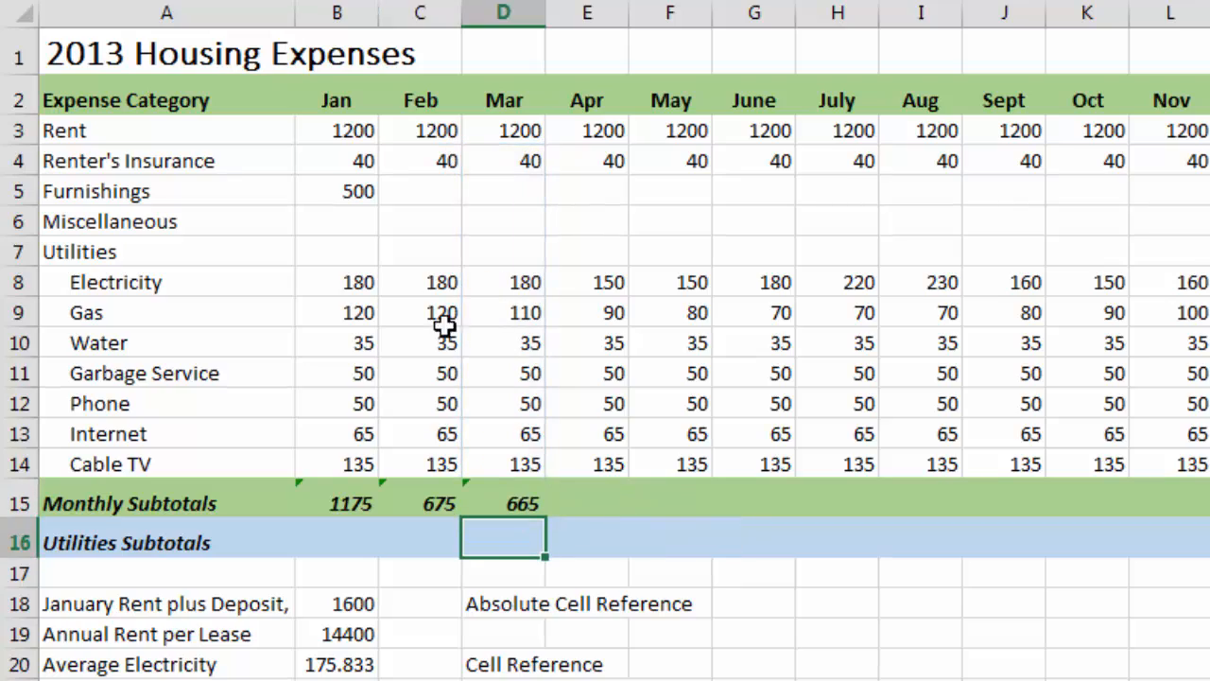
left_click(501, 491)
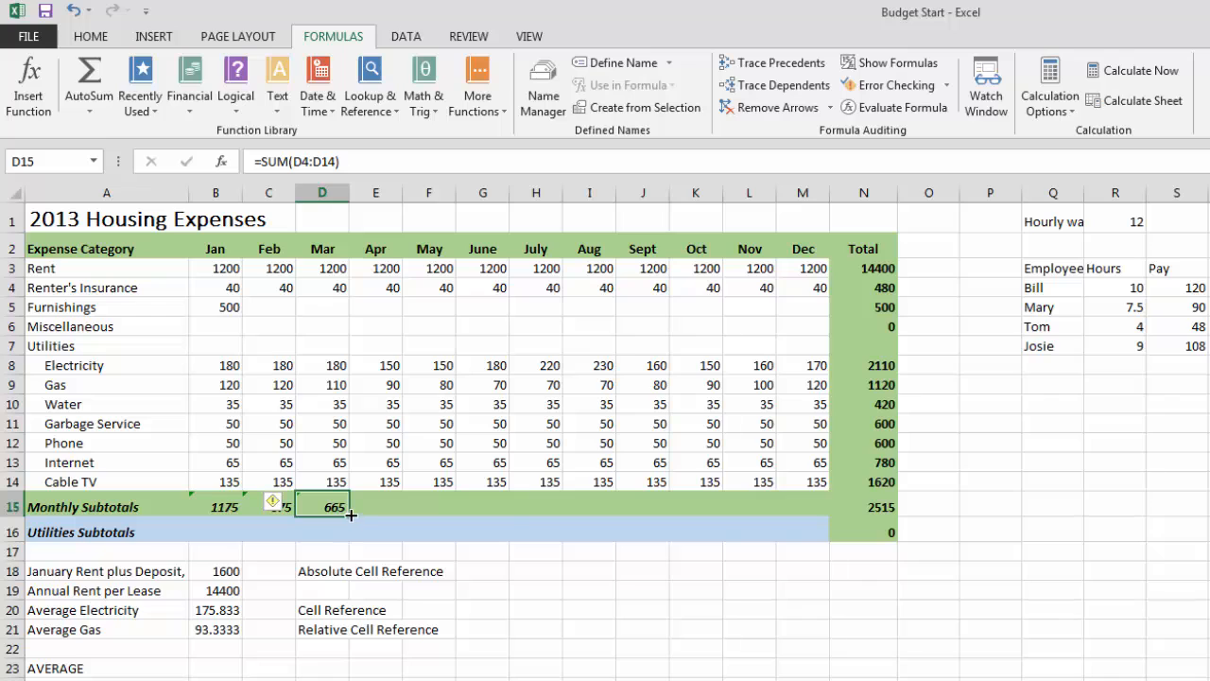
left_click_drag(351, 515, 819, 540)
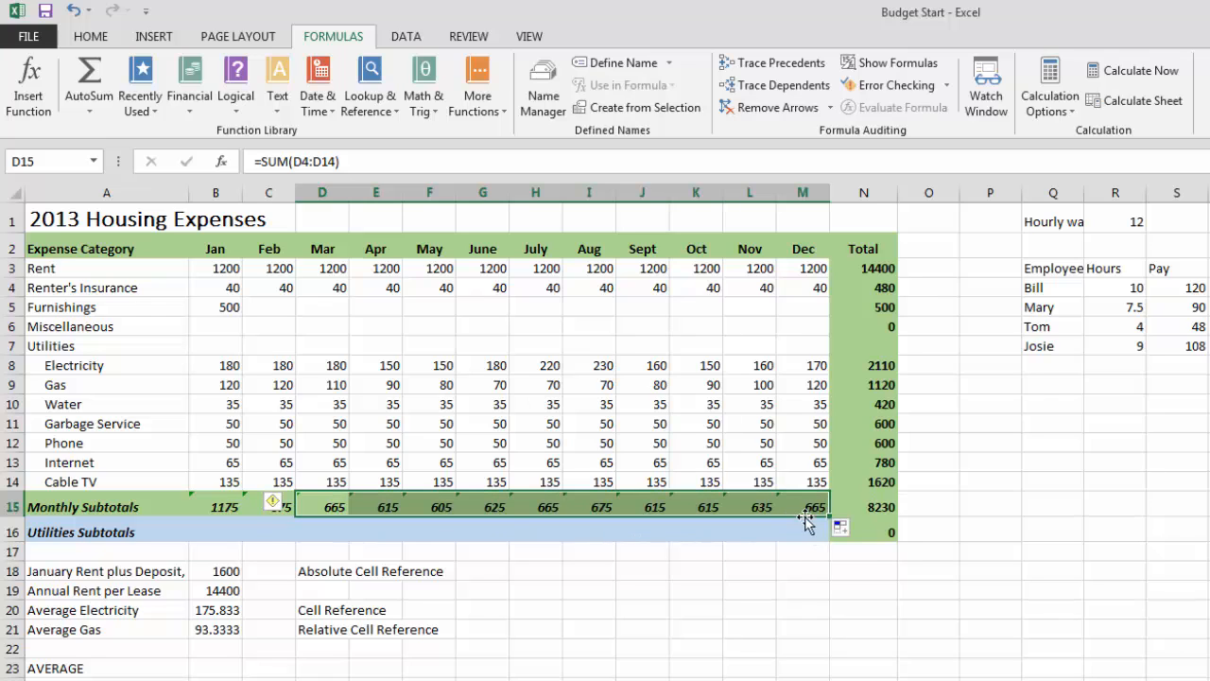
Calculate January's utilities subtotal in B16 with AutoSum over the range B8:B14
left_click(229, 529)
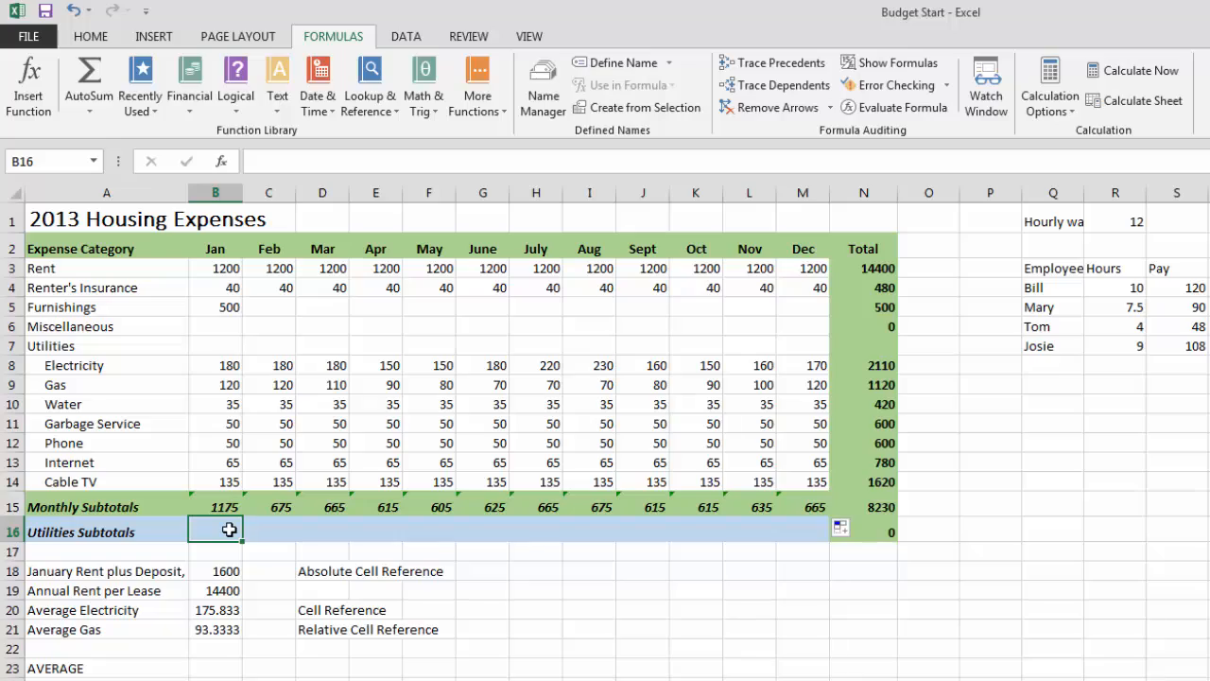
left_click(90, 81)
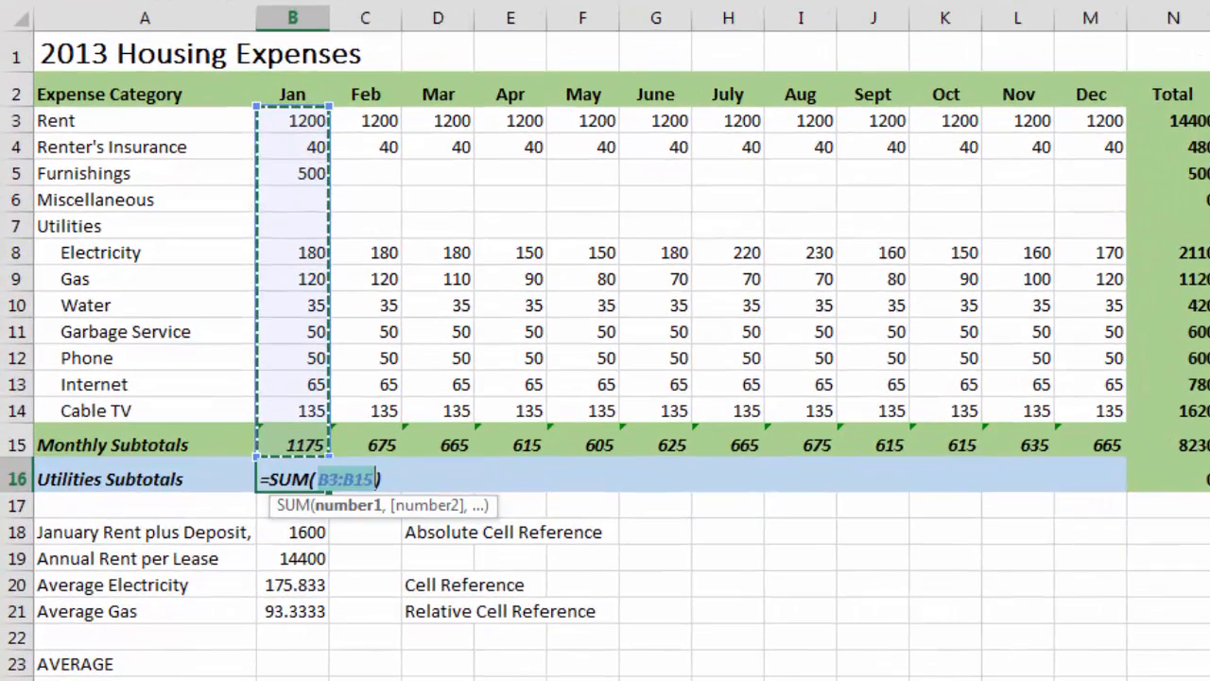
left_click(302, 253)
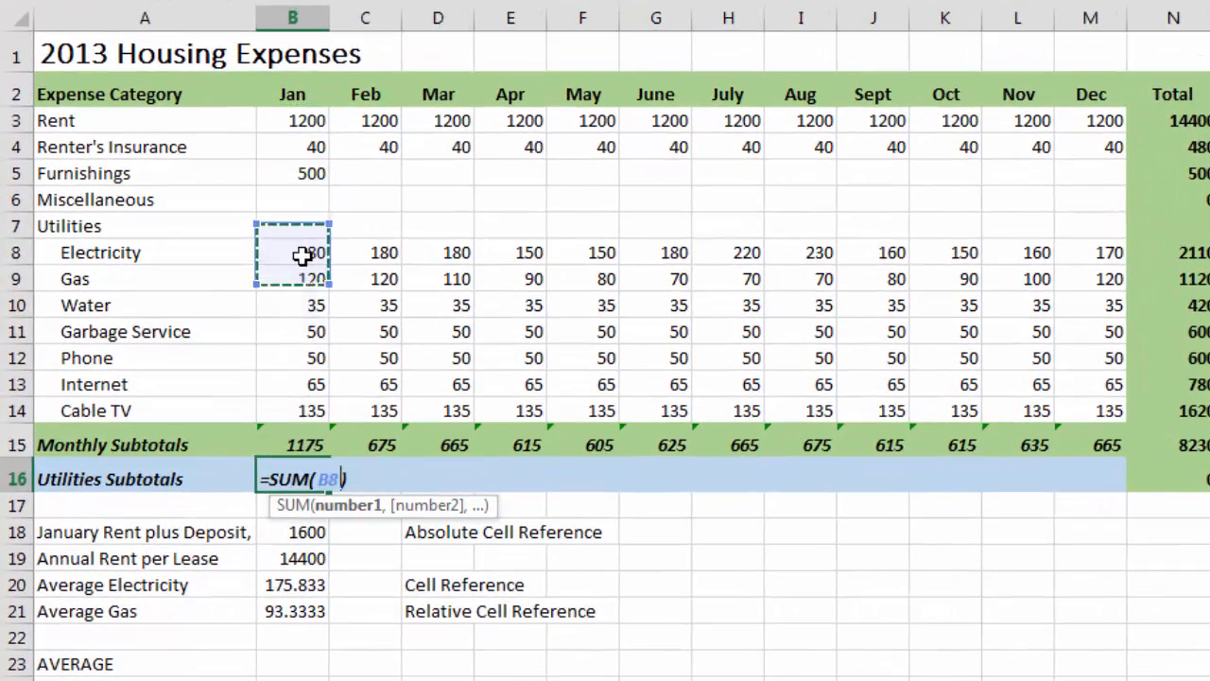
left_click_drag(302, 253, 301, 408)
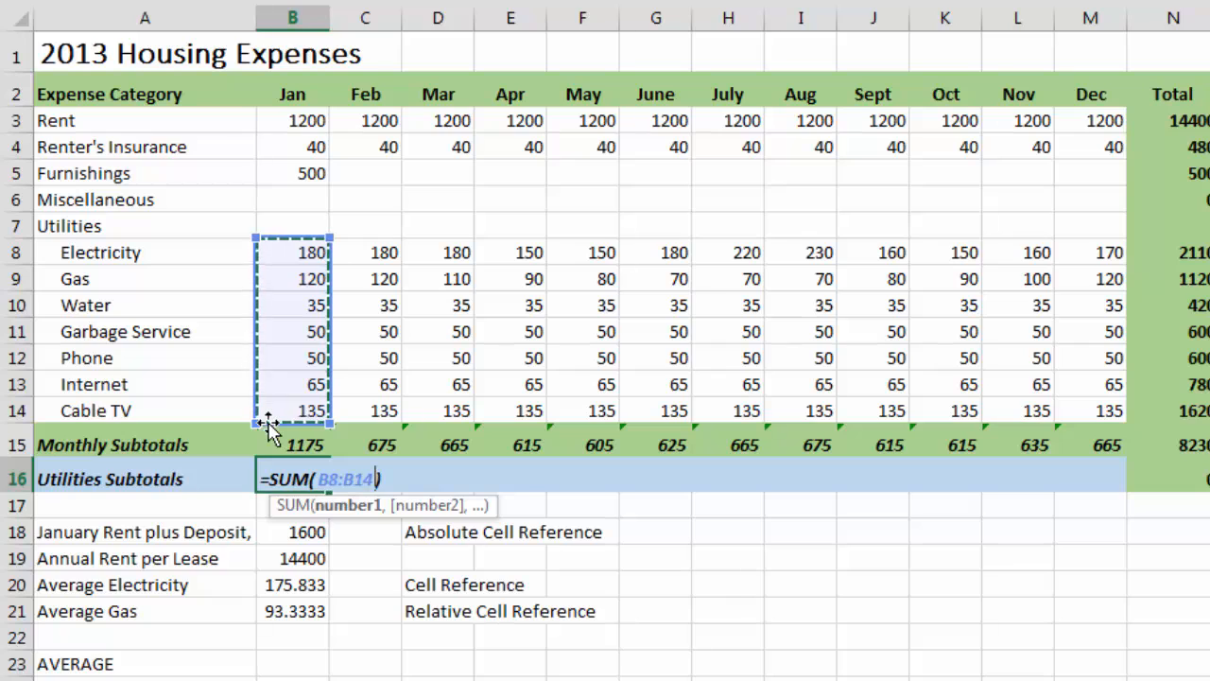
key("Return")
Calculate February's utilities subtotal in C16 with =SUM(C8:C14) and fill the formula across through December in M16
left_click(387, 480)
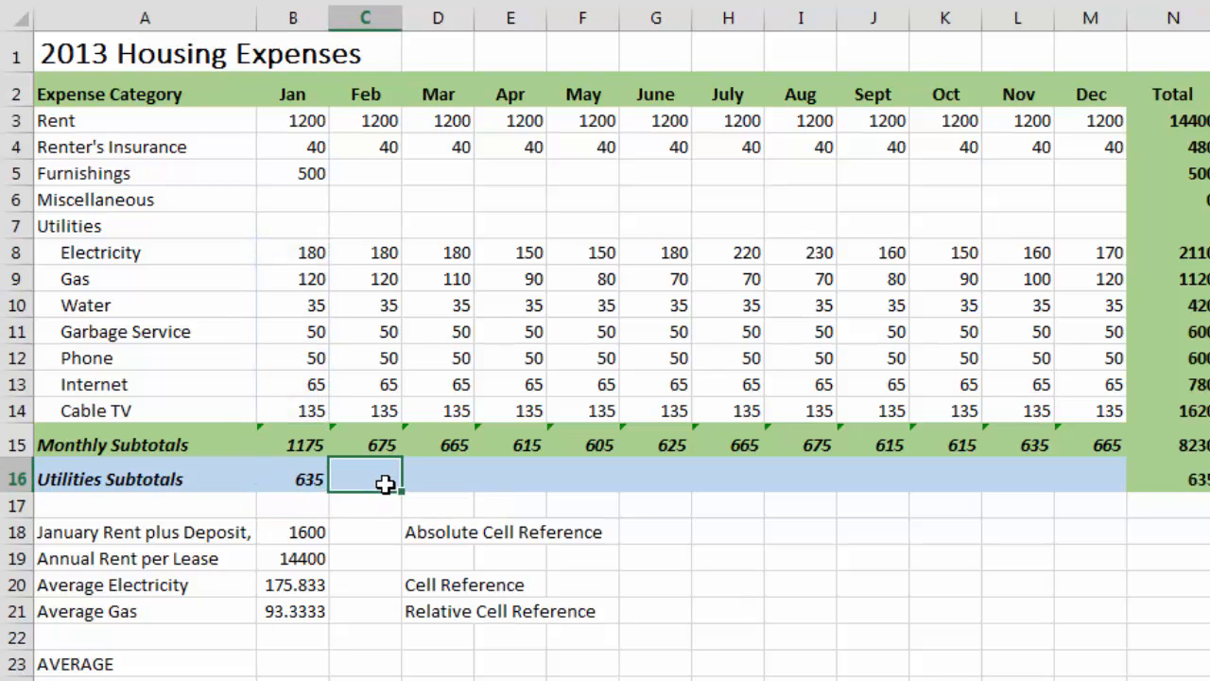
type("=")
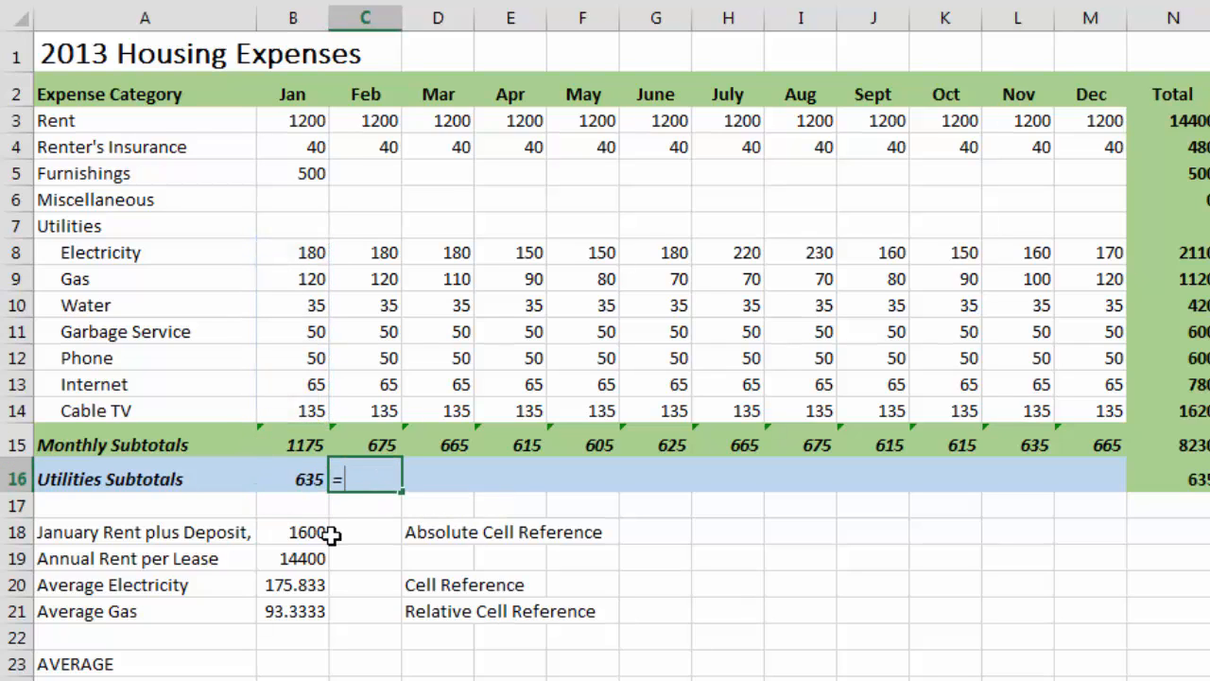
type("SUM(")
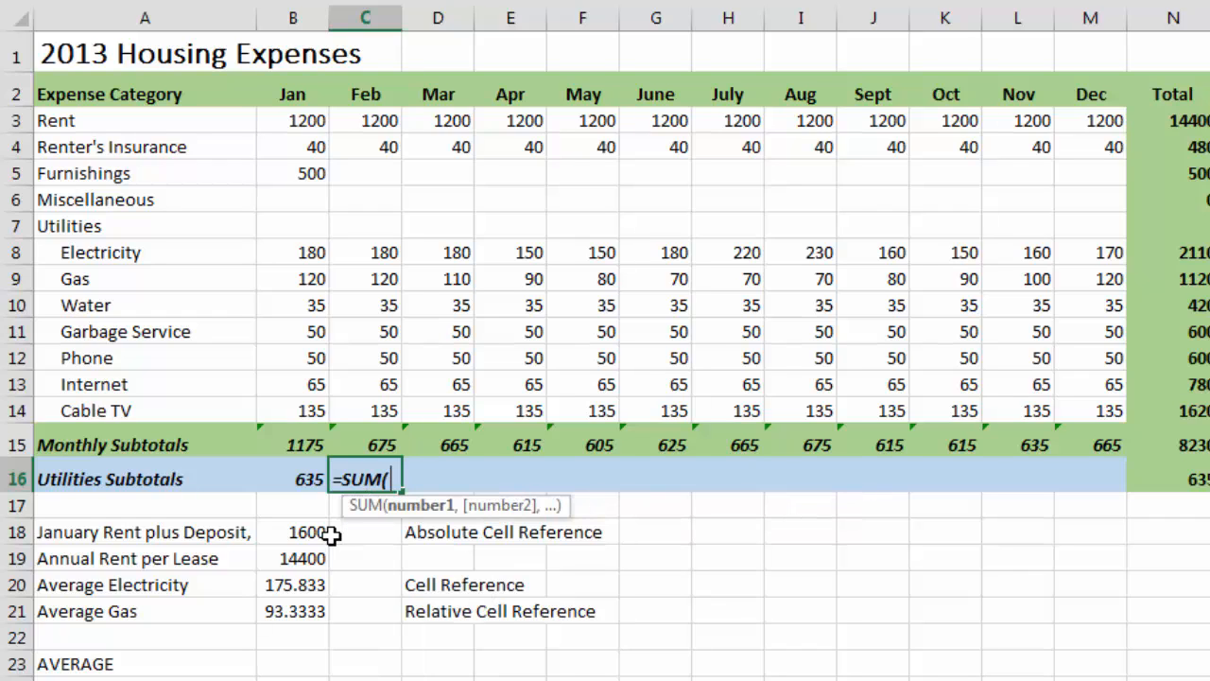
type("C8")
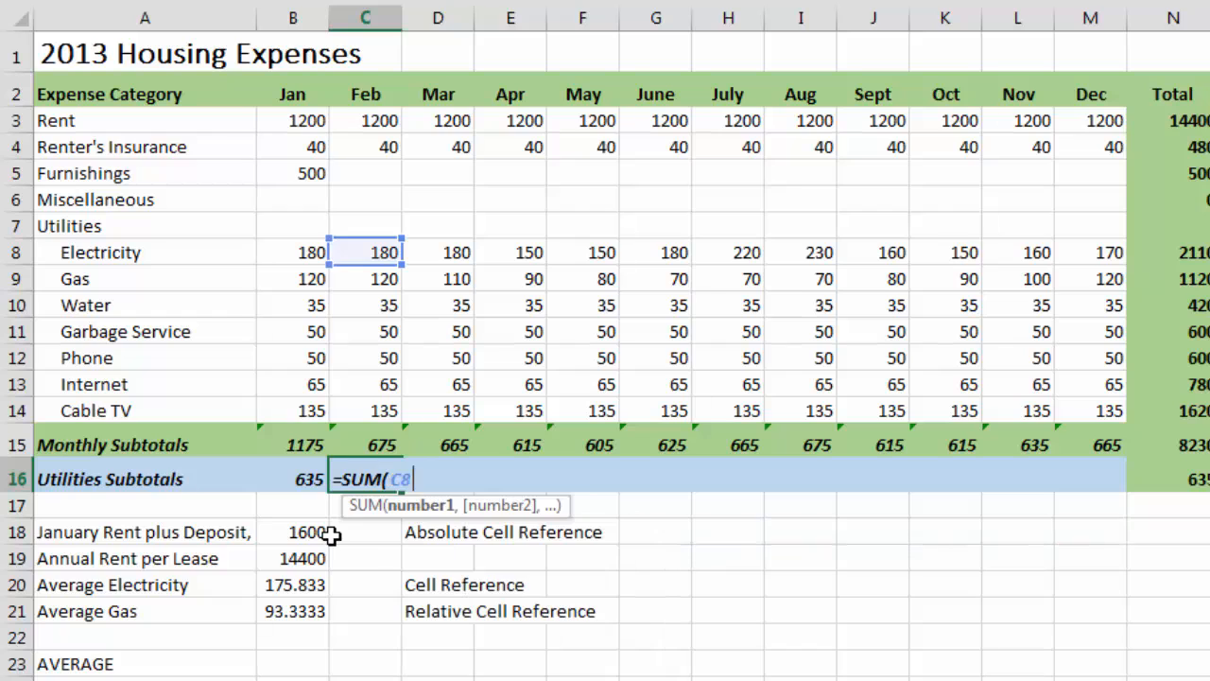
type(":C14")
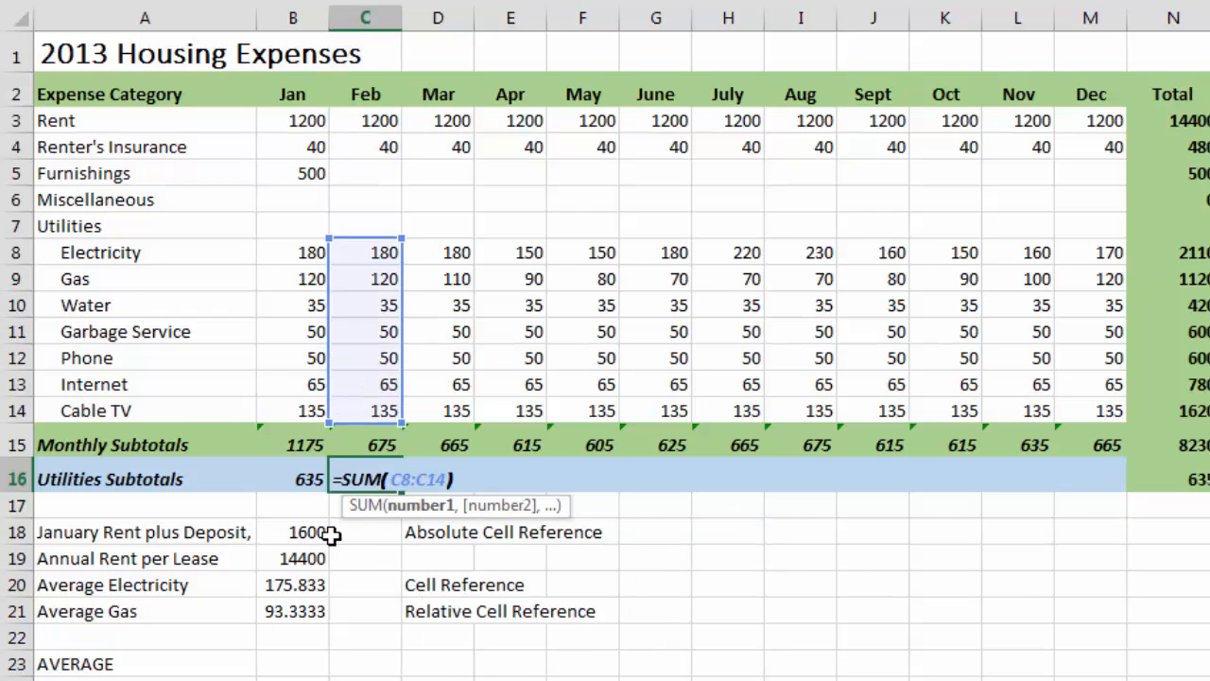
type(")")
key("Tab")
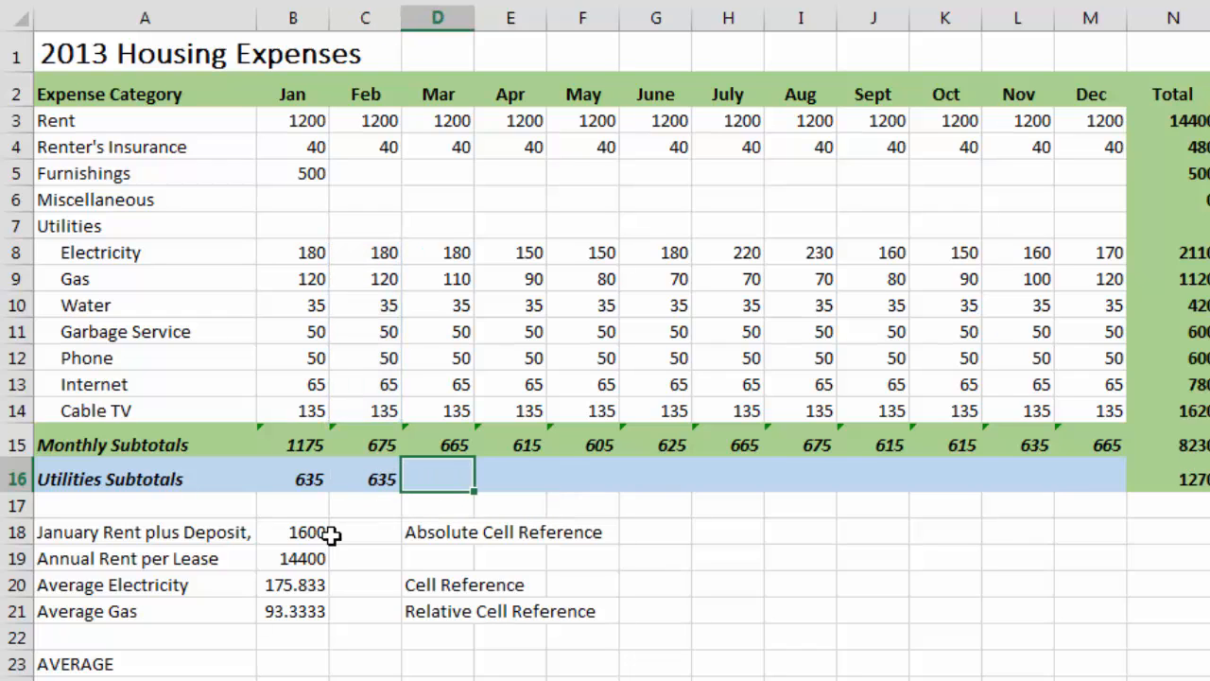
left_click(364, 479)
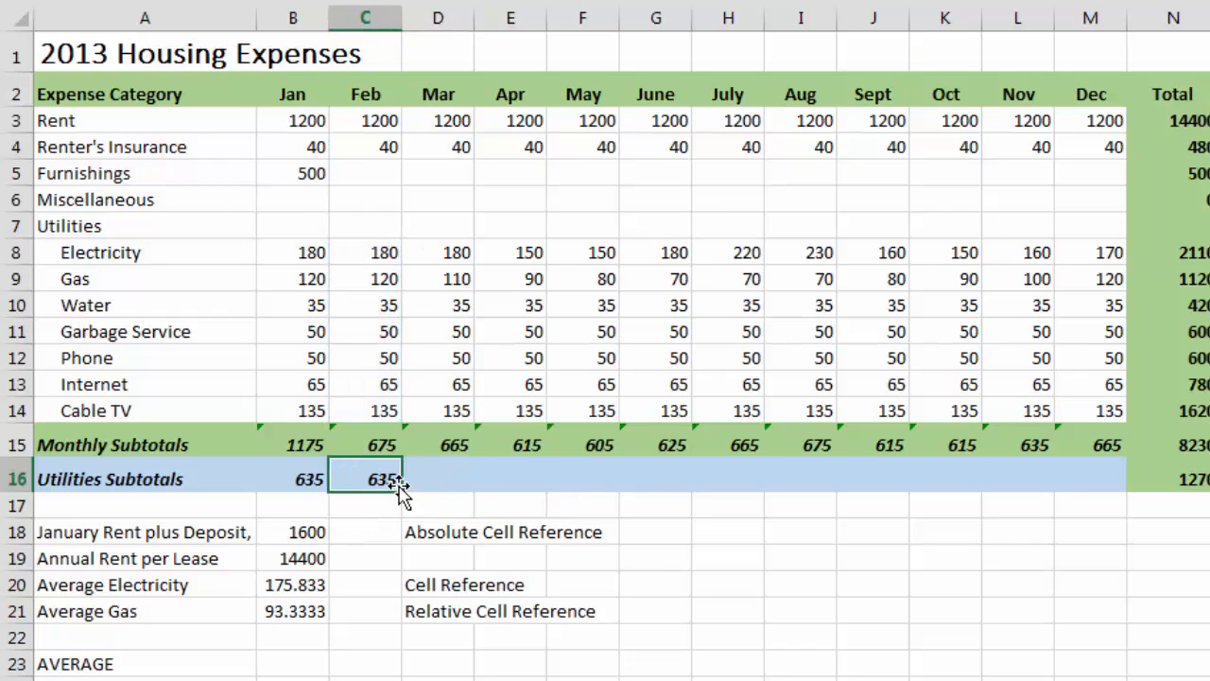
left_click_drag(401, 489, 1117, 433)
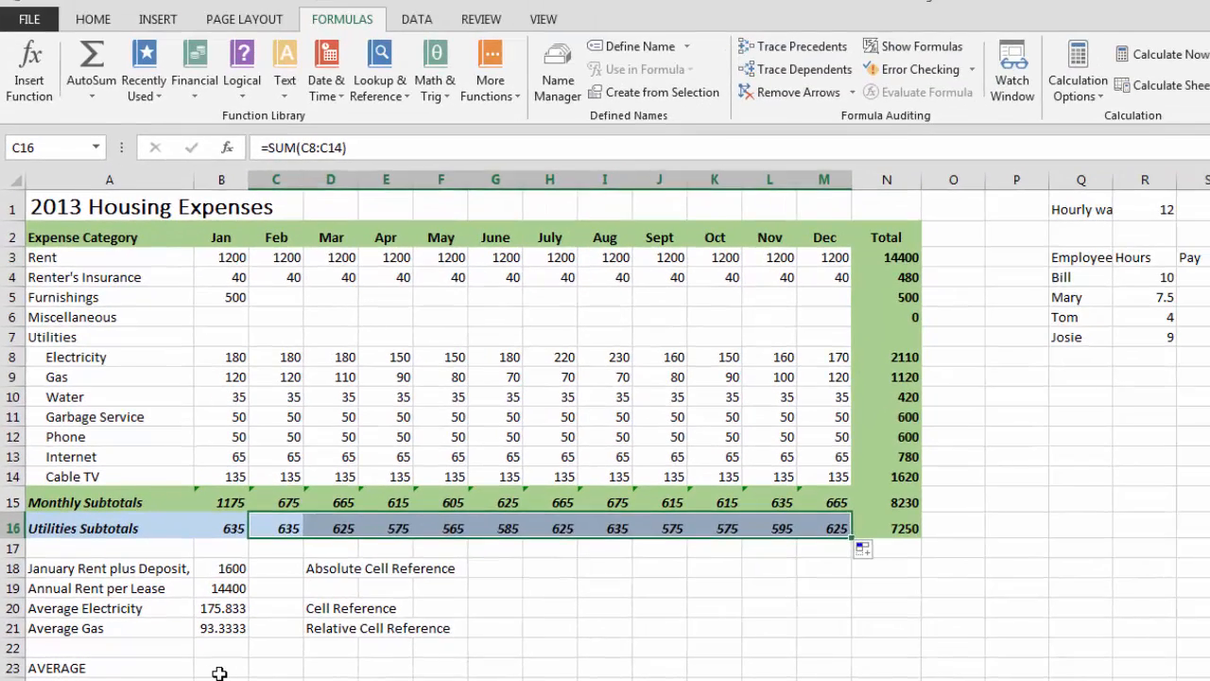
Calculate the average monthly electricity cost in B23 with the AVERAGE function over the range B8:M8
left_click(290, 670)
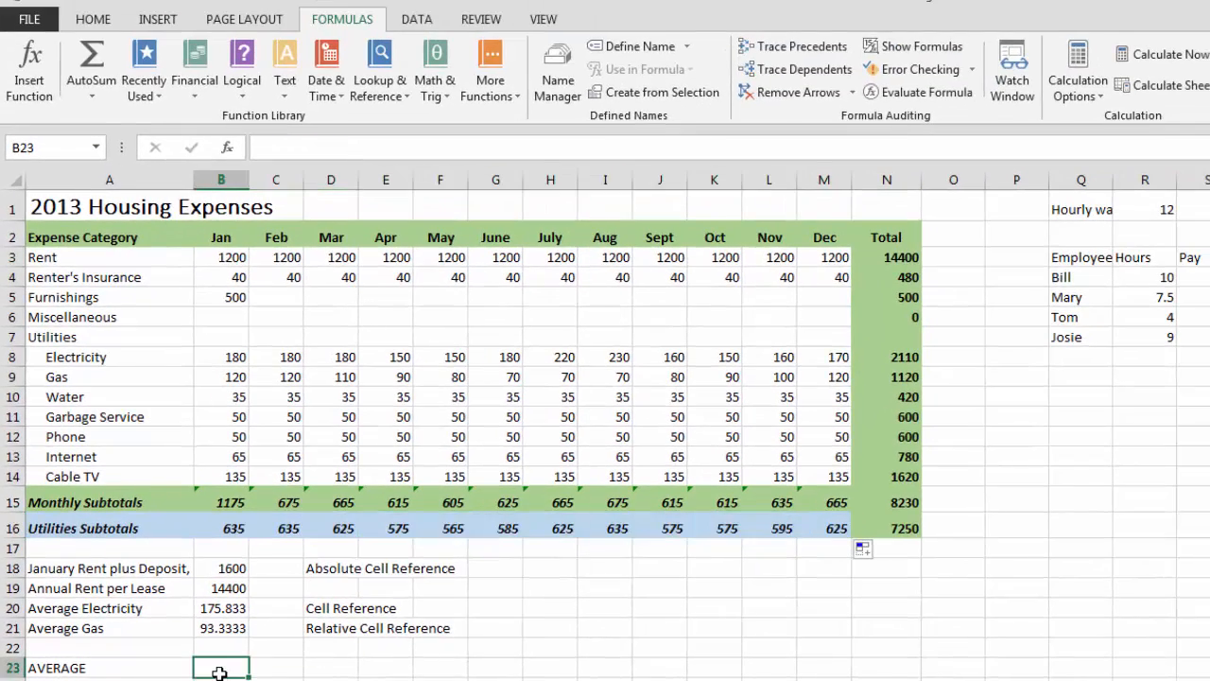
left_click(91, 97)
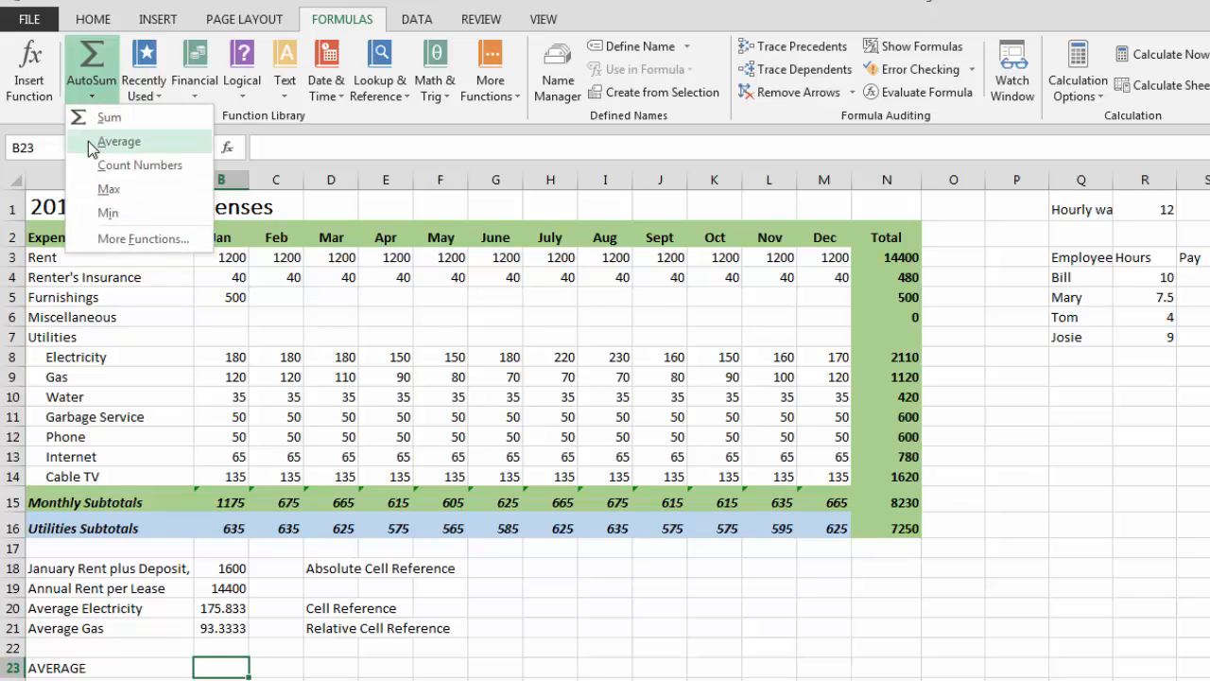
left_click(106, 141)
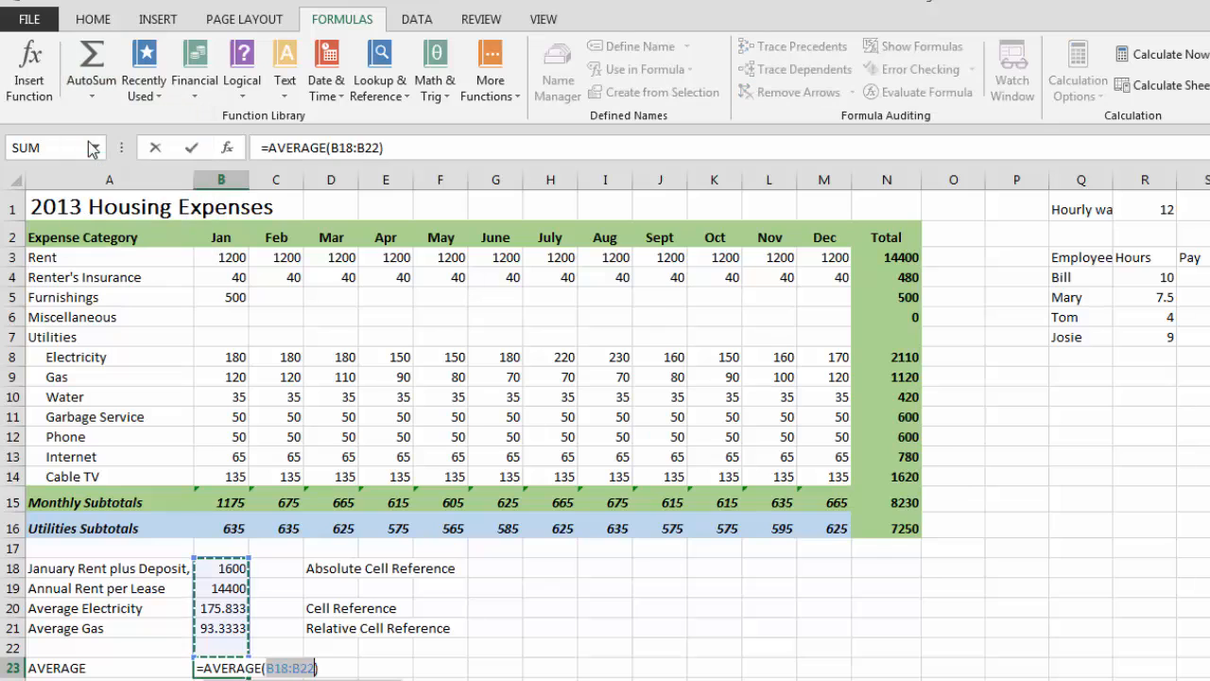
left_click_drag(219, 356, 832, 359)
key("Return")
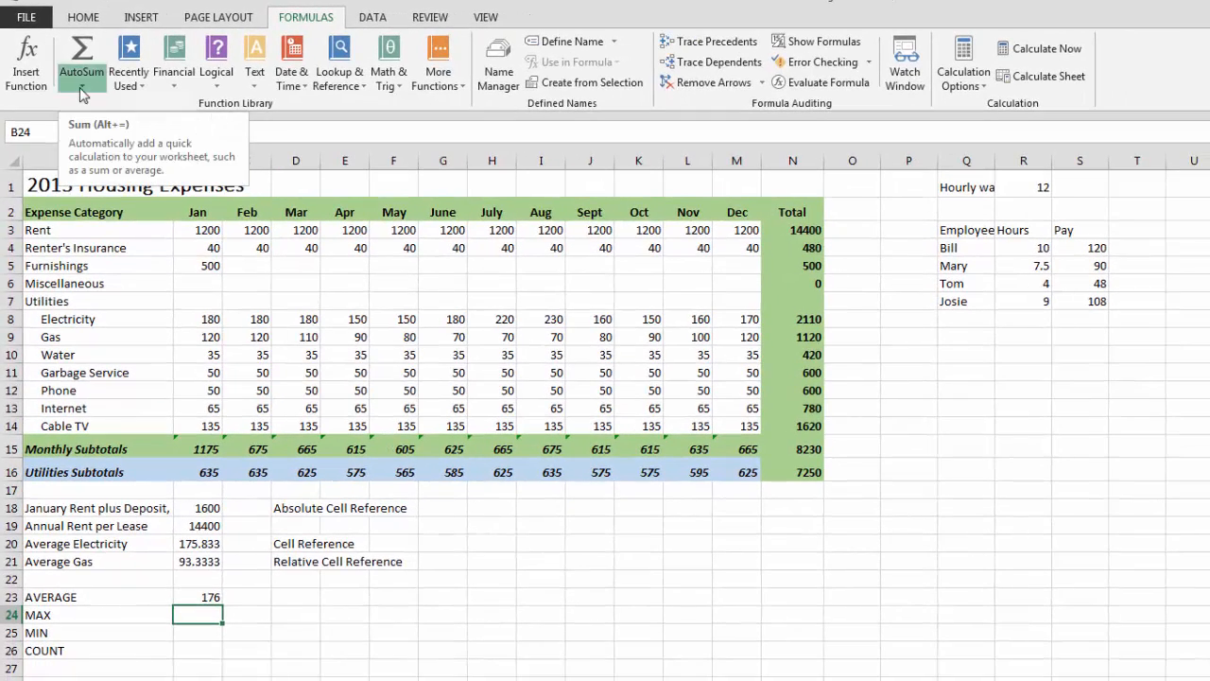
Find the highest monthly electricity cost in B24 with the MAX function over the range B8:M8
left_click(81, 89)
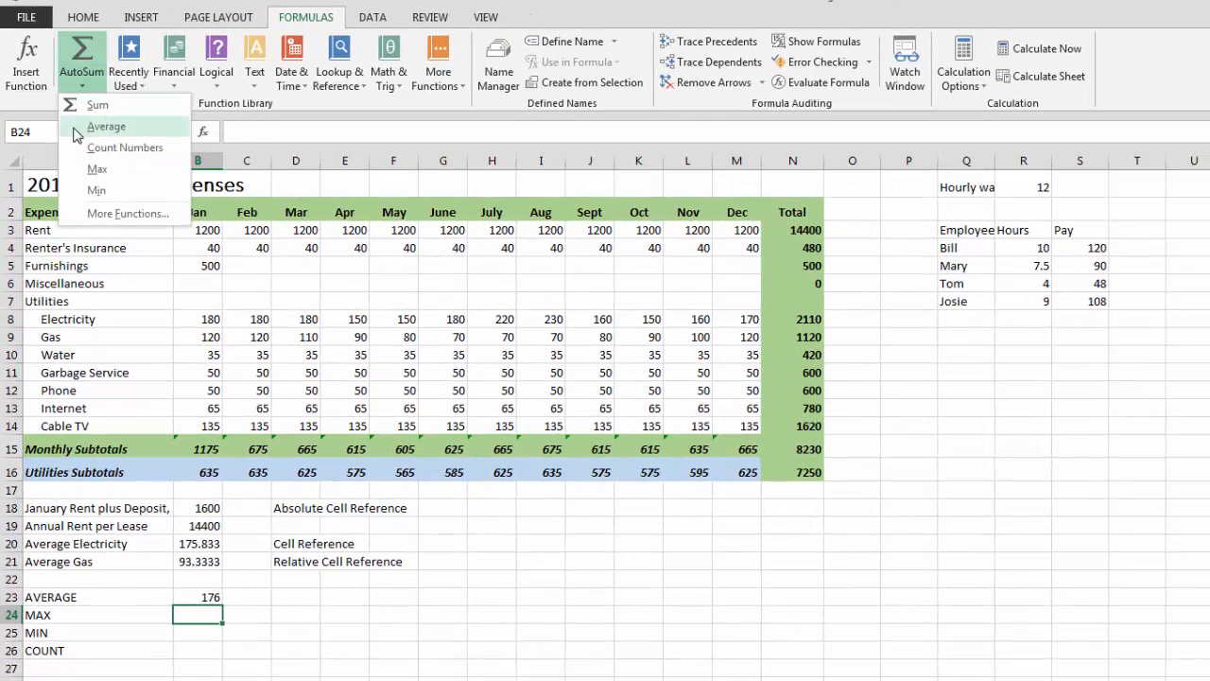
left_click(95, 169)
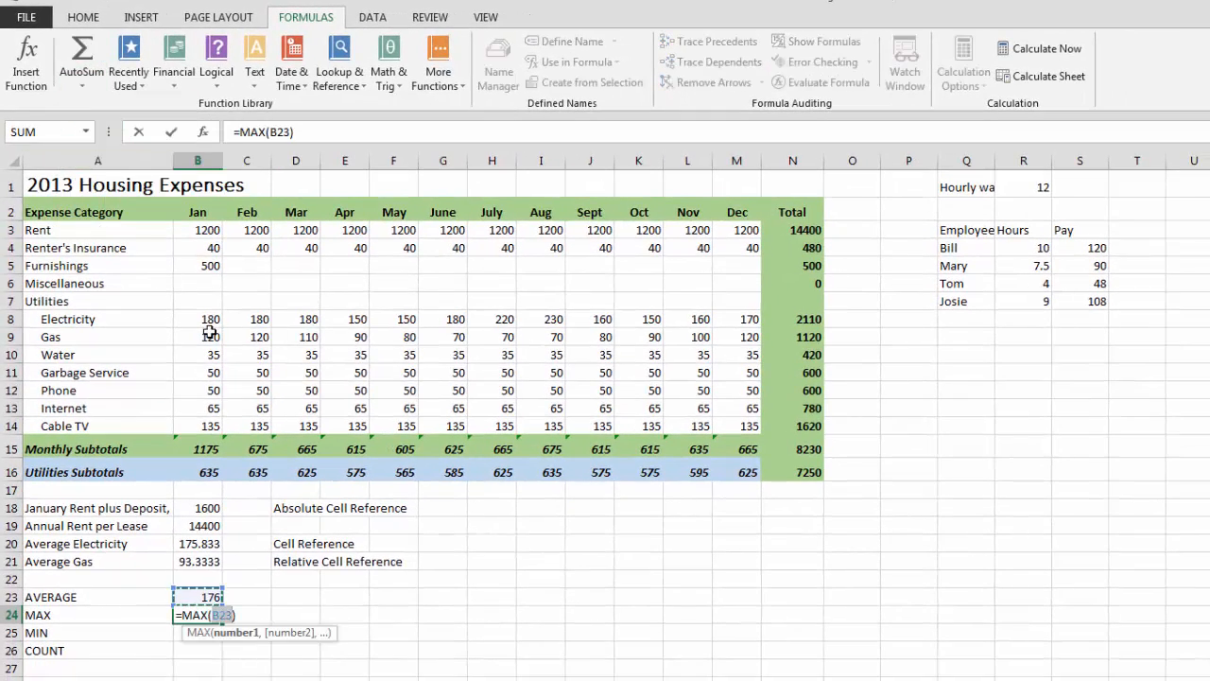
left_click_drag(208, 320, 707, 321)
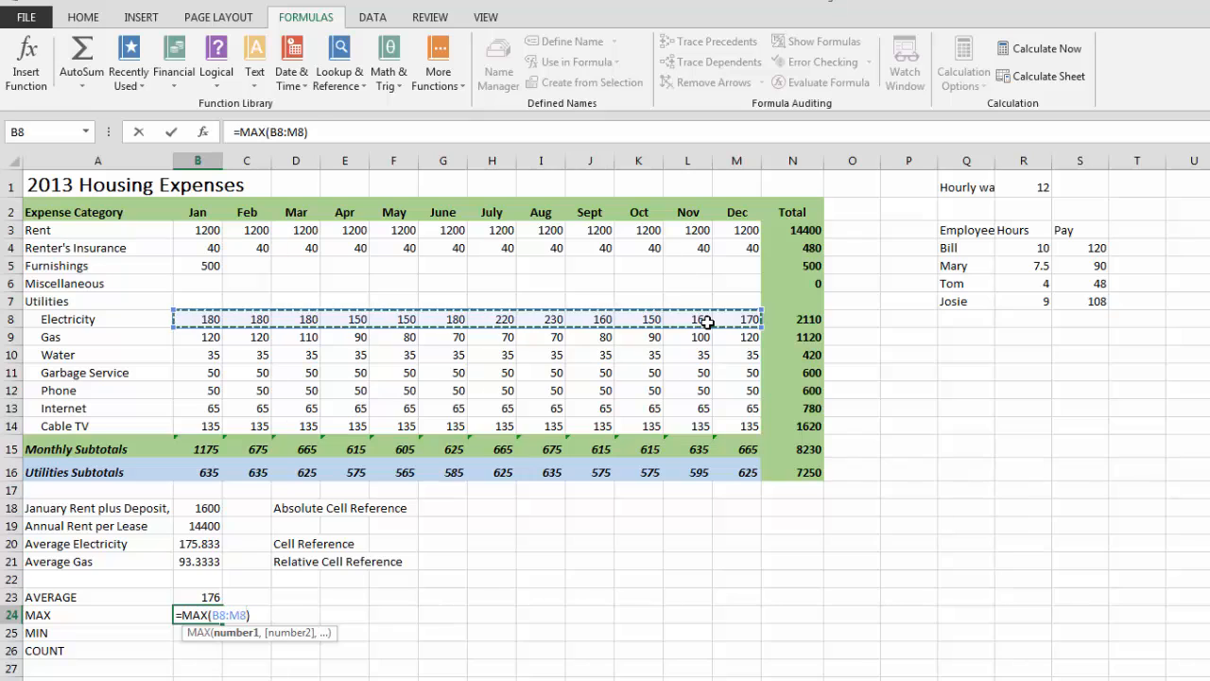
key("Return")
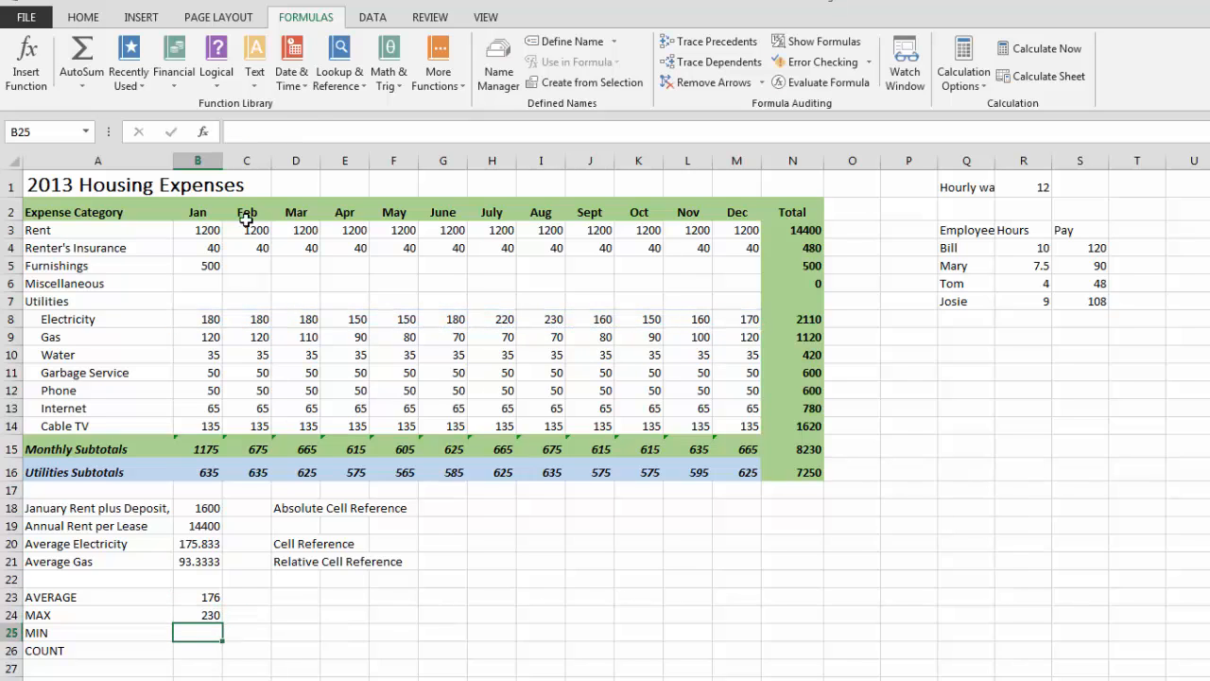
Find the lowest monthly electricity cost in B25 with the MIN function over the range B8:M8
left_click(82, 83)
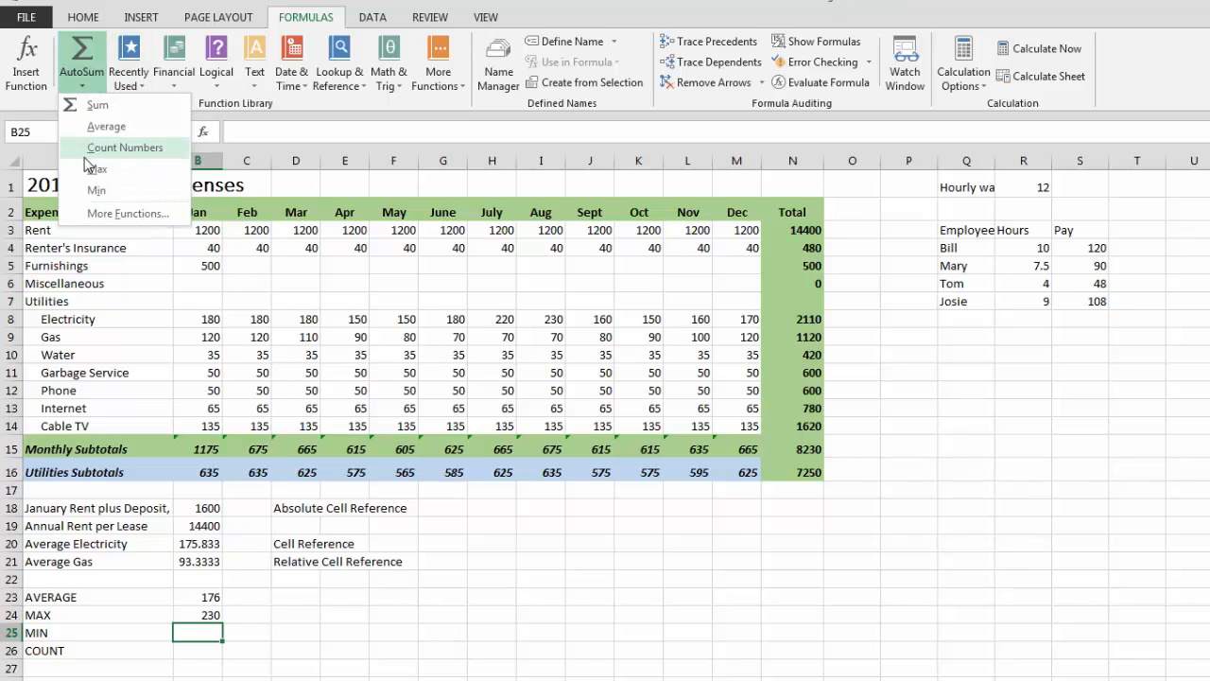
left_click(92, 191)
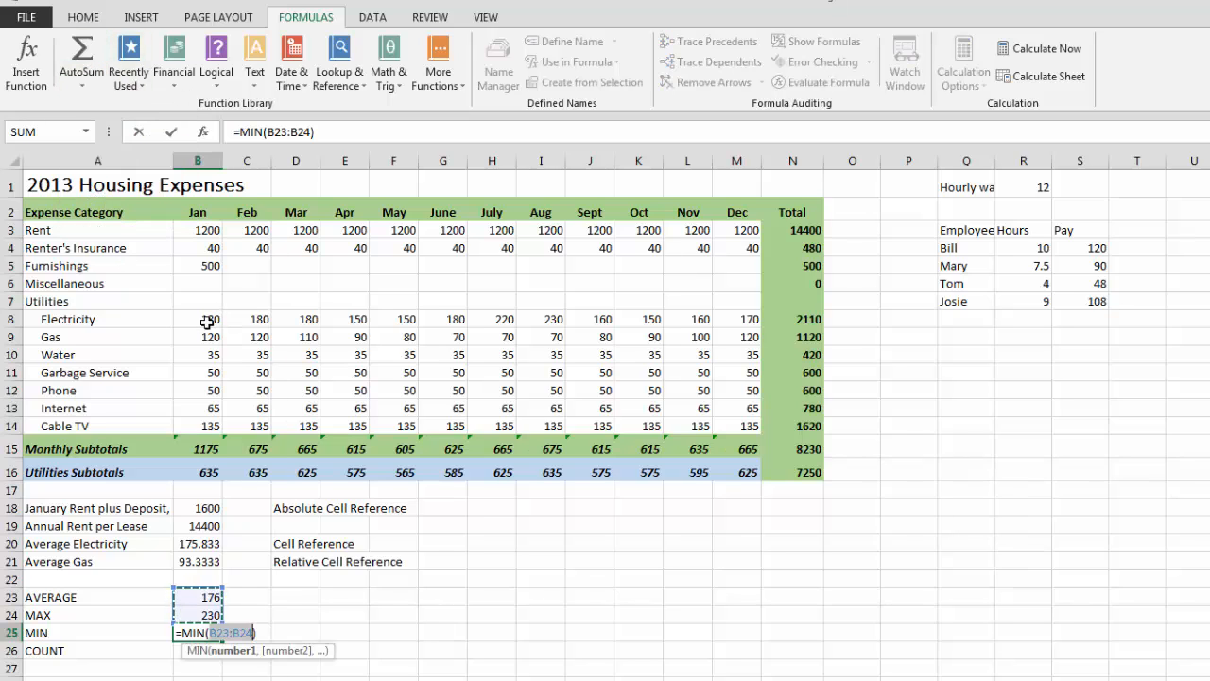
left_click_drag(206, 323, 725, 323)
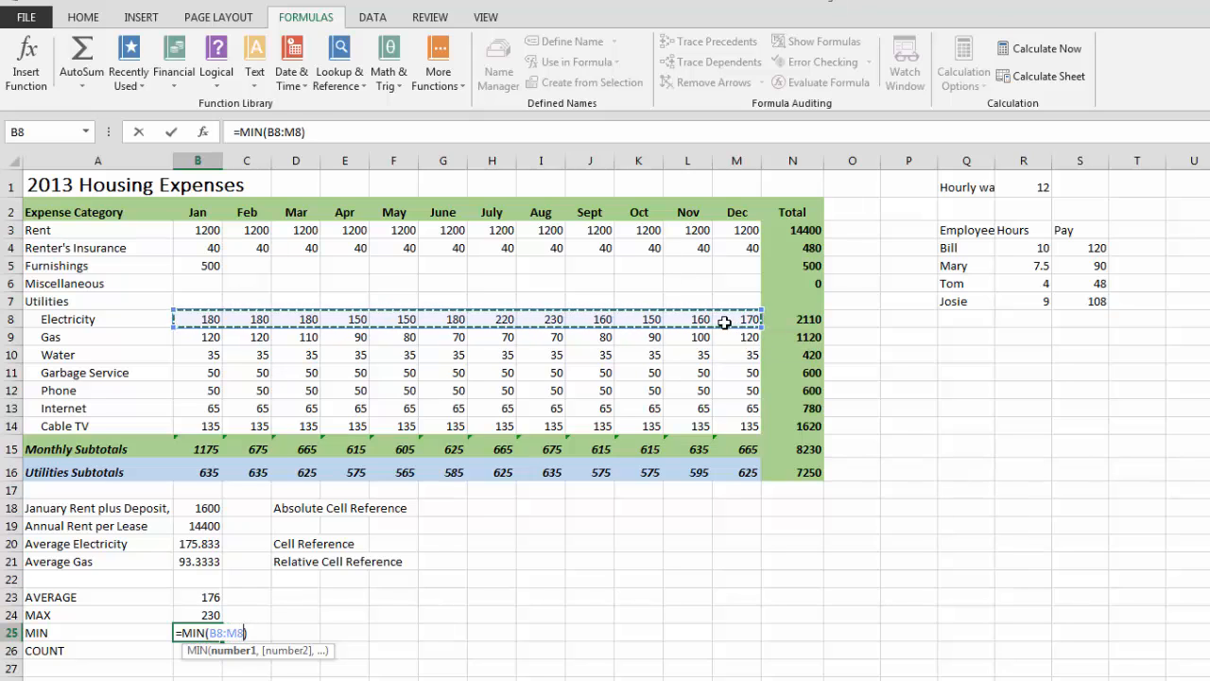
key("Return")
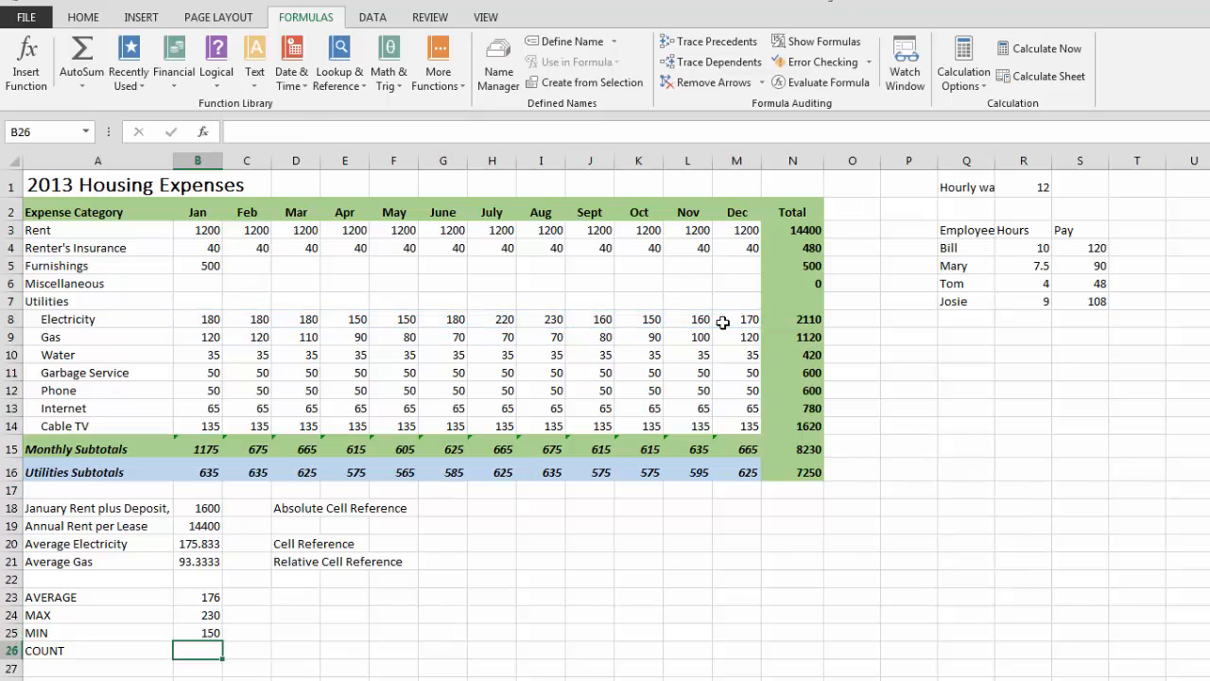
Count the monthly electricity entries in B26 with the COUNT function over the range B8:M8
left_click(82, 83)
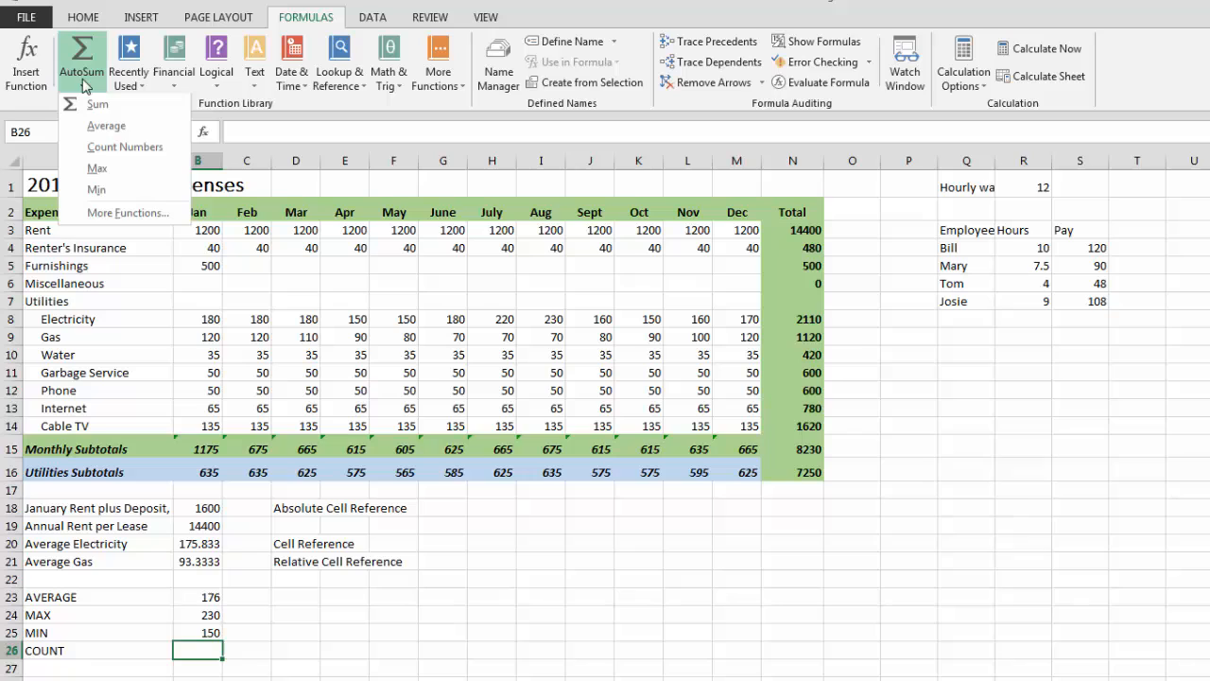
left_click(85, 148)
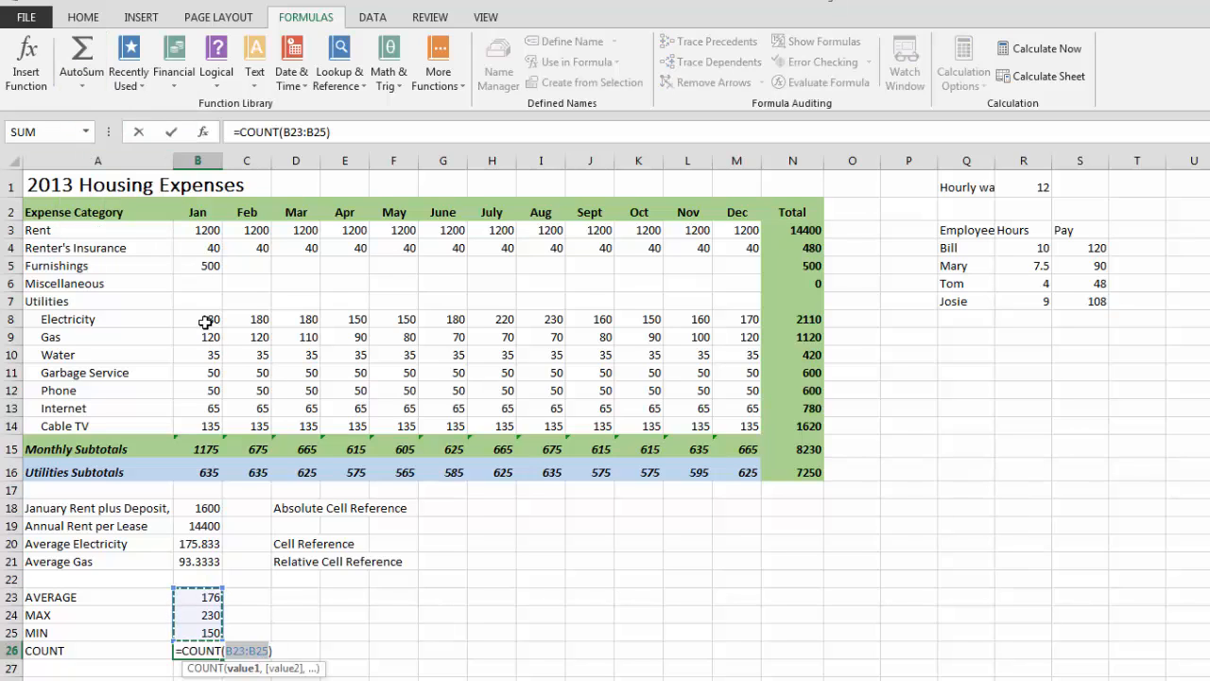
left_click_drag(204, 322, 740, 318)
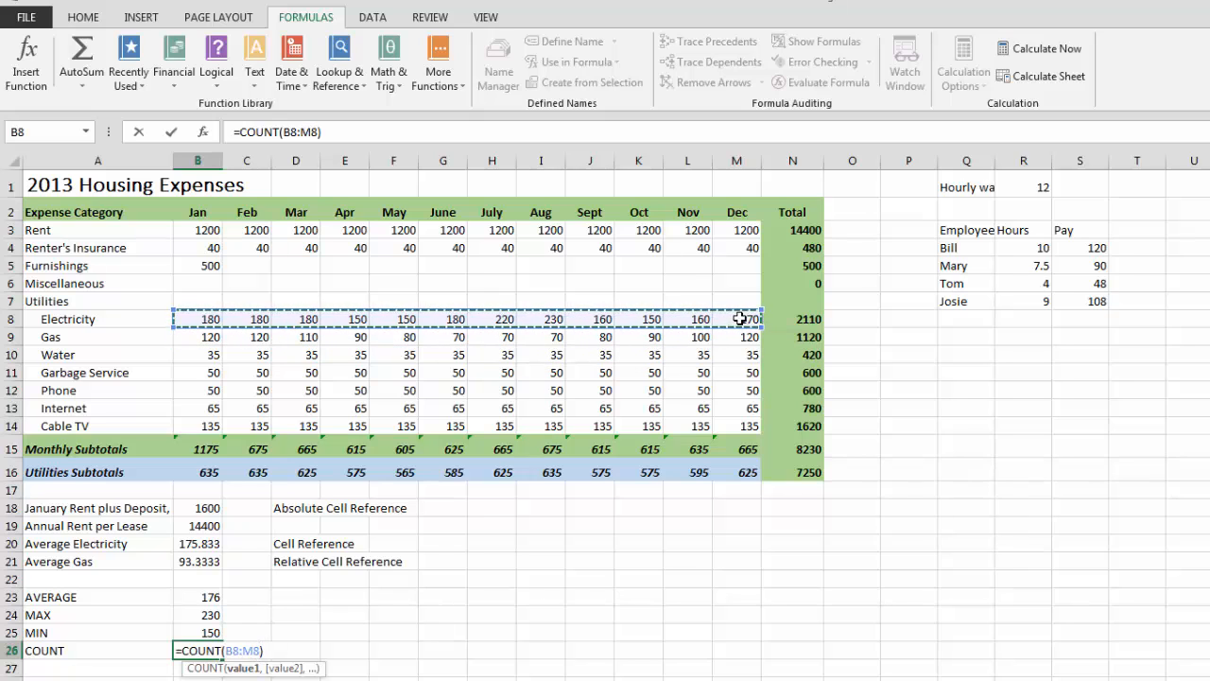
key("Tab")
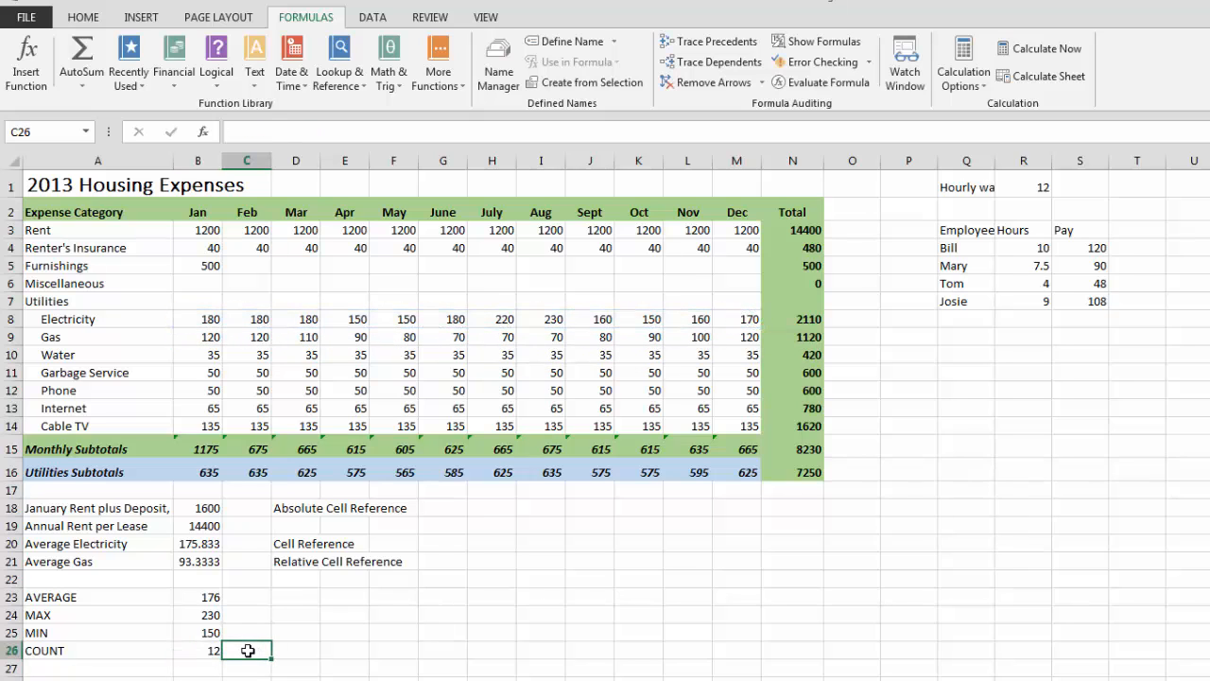
Count January's filled-in expense cells in C26 with the COUNT function over the range B4:B14
left_click(81, 84)
left_click(77, 148)
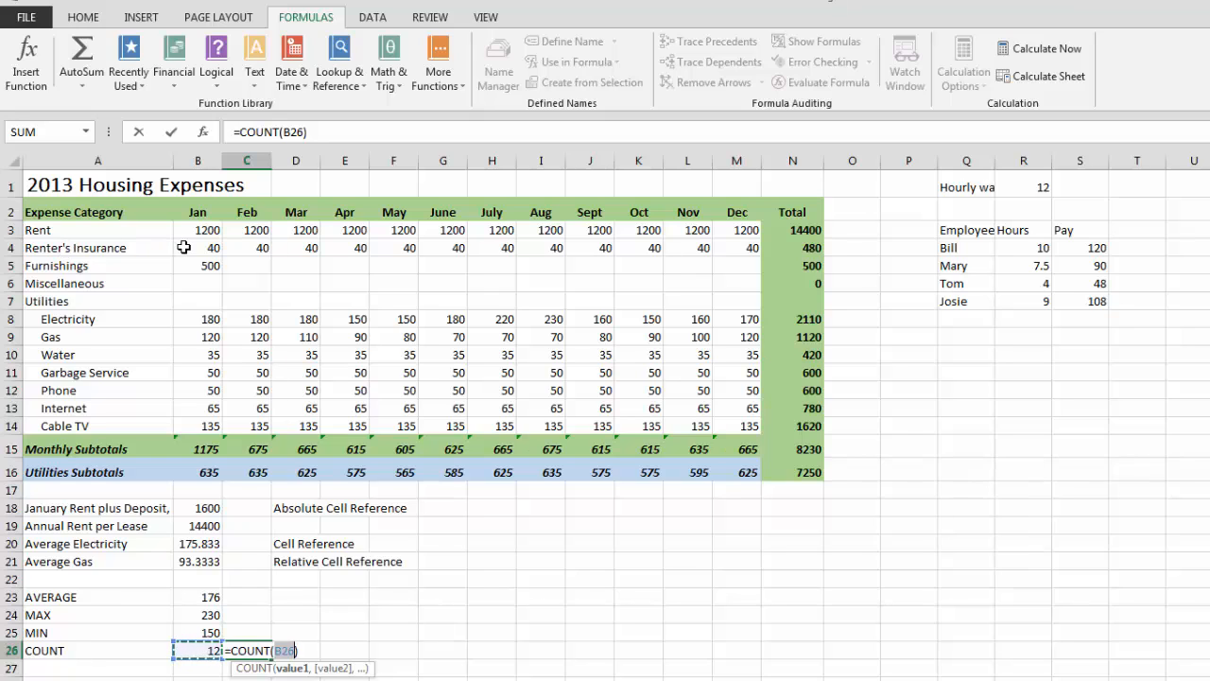
left_click_drag(204, 248, 199, 435)
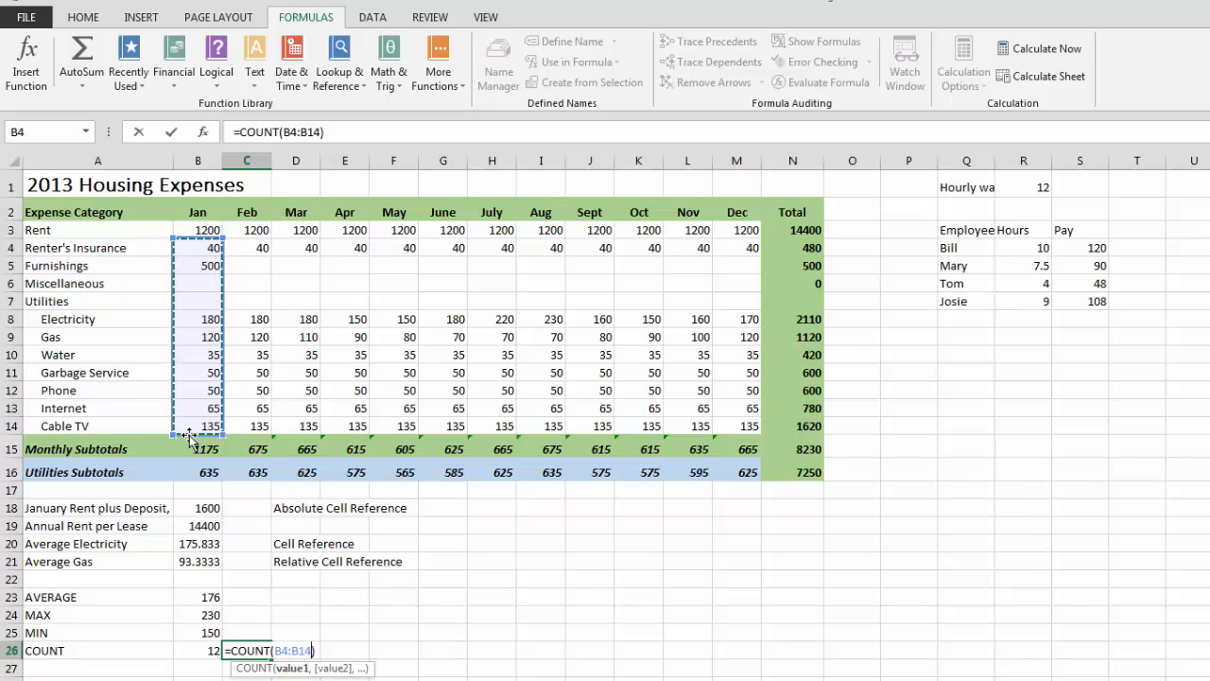
key("Return")
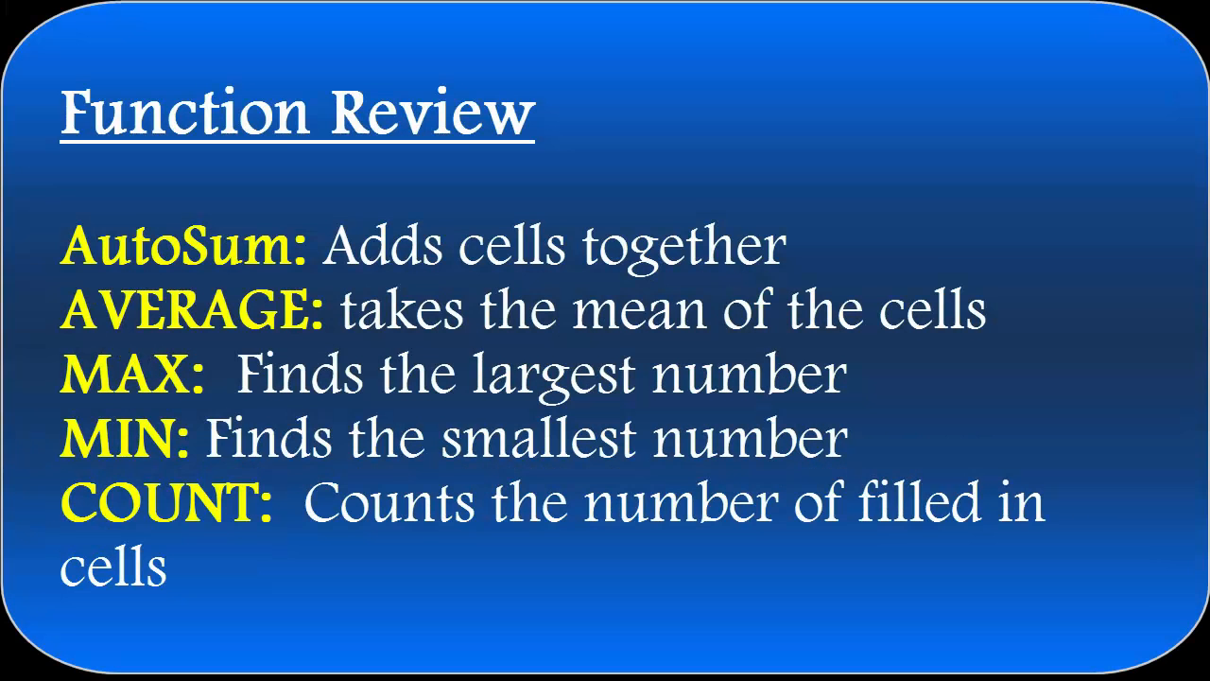